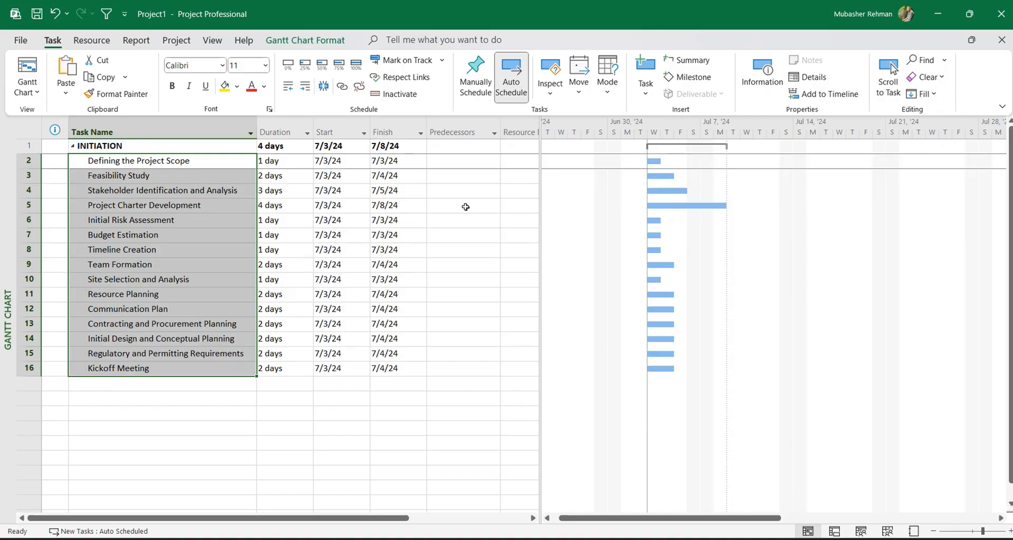
{"action": "left_click", "coordinate": [468, 206]}
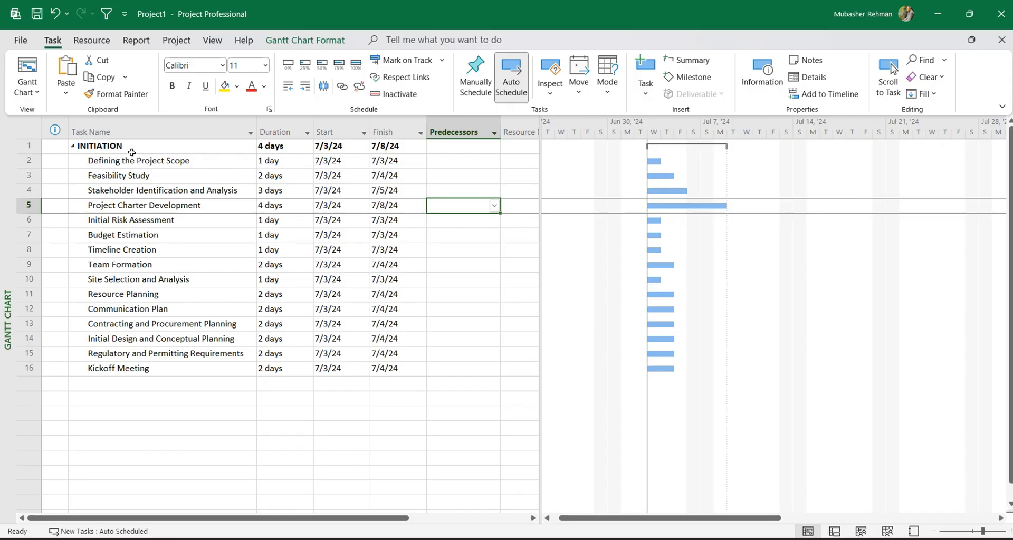
{"action": "left_click", "coordinate": [113, 148]}
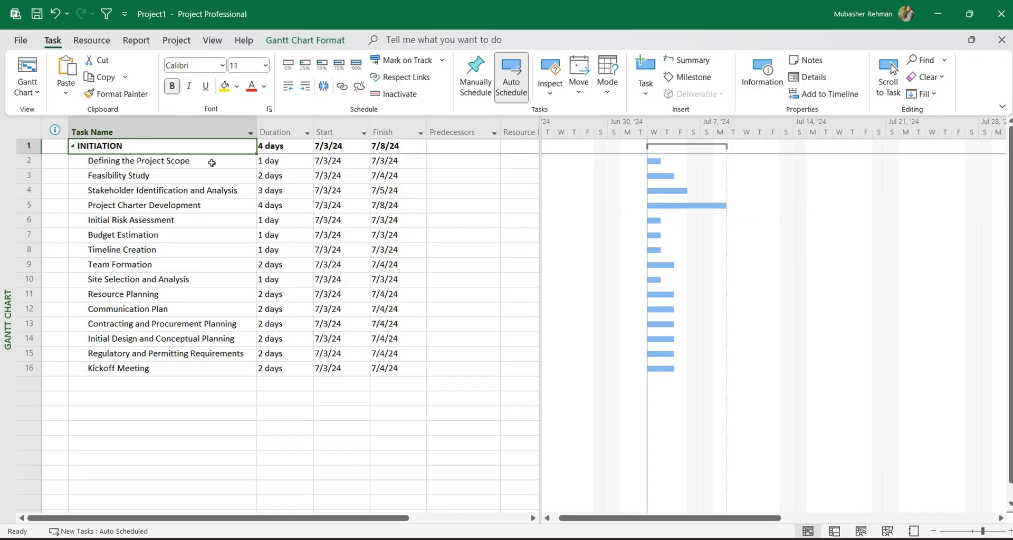
{"action": "left_click_drag", "start_coordinate": [211, 161], "coordinate": [180, 367]}
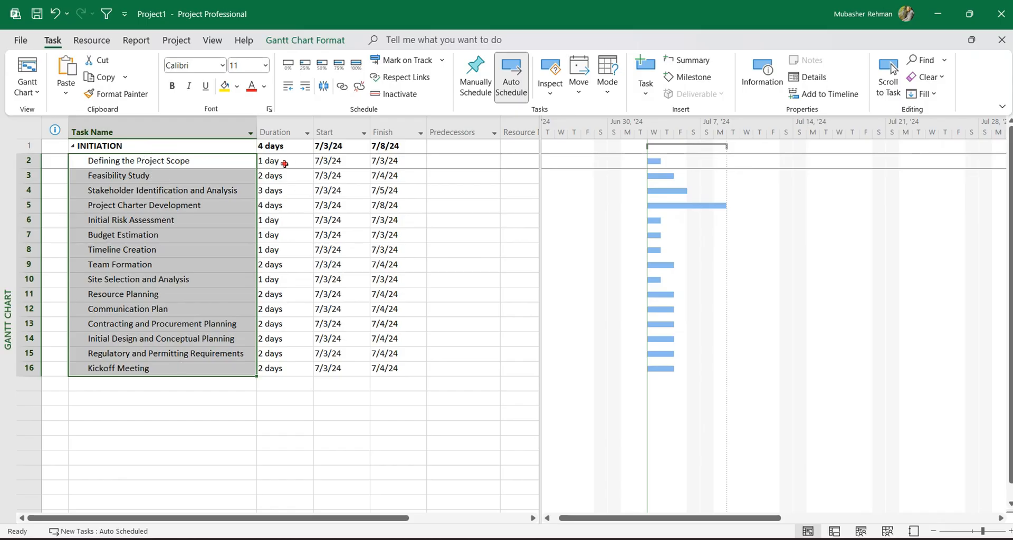
{"action": "left_click_drag", "start_coordinate": [284, 161], "coordinate": [276, 369]}
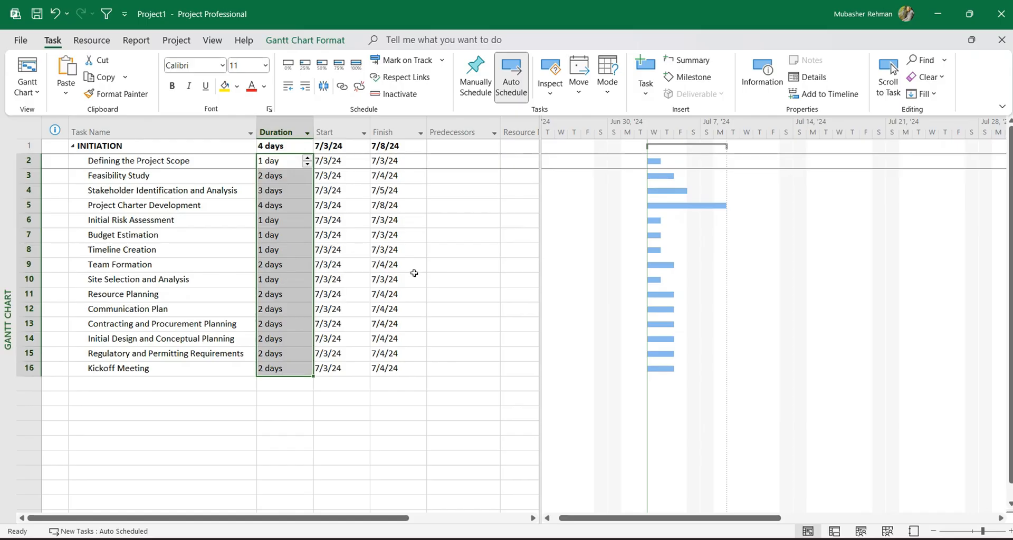
{"action": "left_click", "coordinate": [423, 250]}
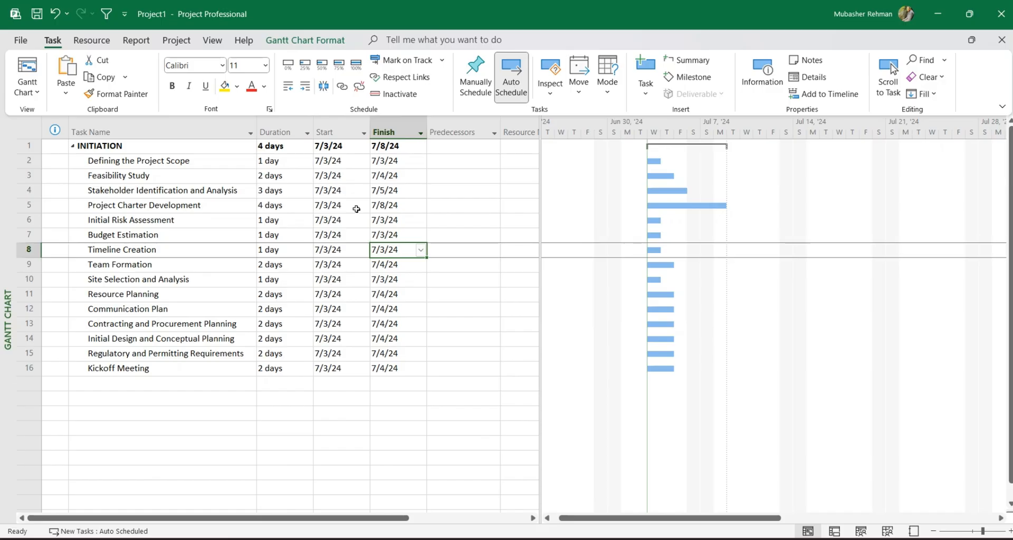
Outdent tasks 2 to 16 and indent them back under the INITIATION summary task.
{"action": "left_click_drag", "start_coordinate": [28, 161], "coordinate": [29, 234]}
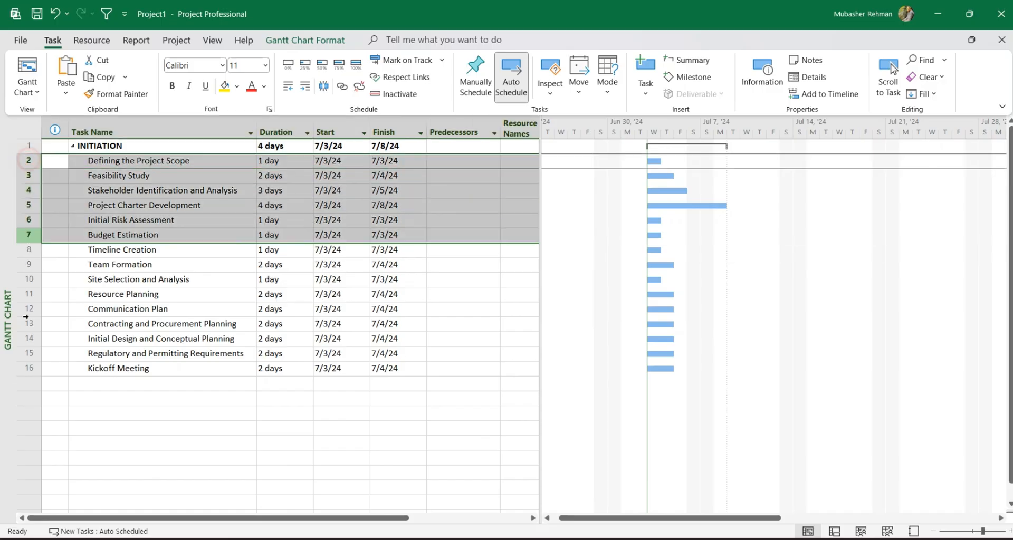
{"action": "left_click_drag", "start_coordinate": [25, 316], "coordinate": [28, 368]}
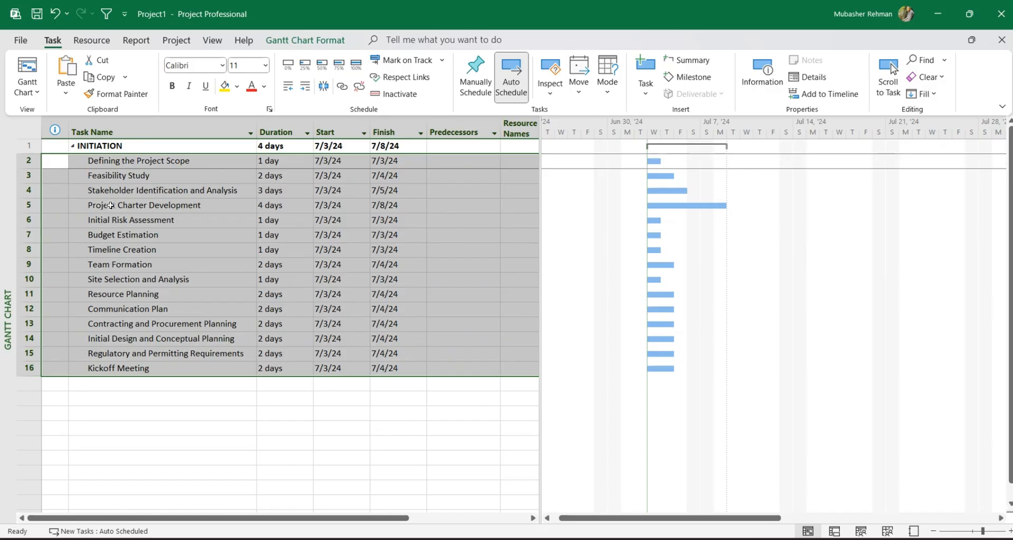
{"action": "left_click", "coordinate": [288, 91]}
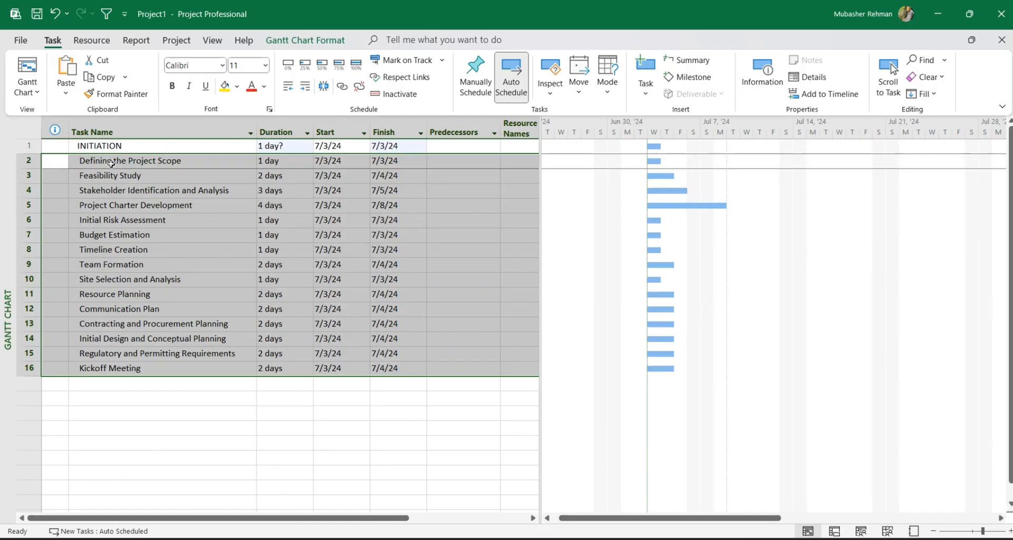
{"action": "left_click", "coordinate": [306, 87]}
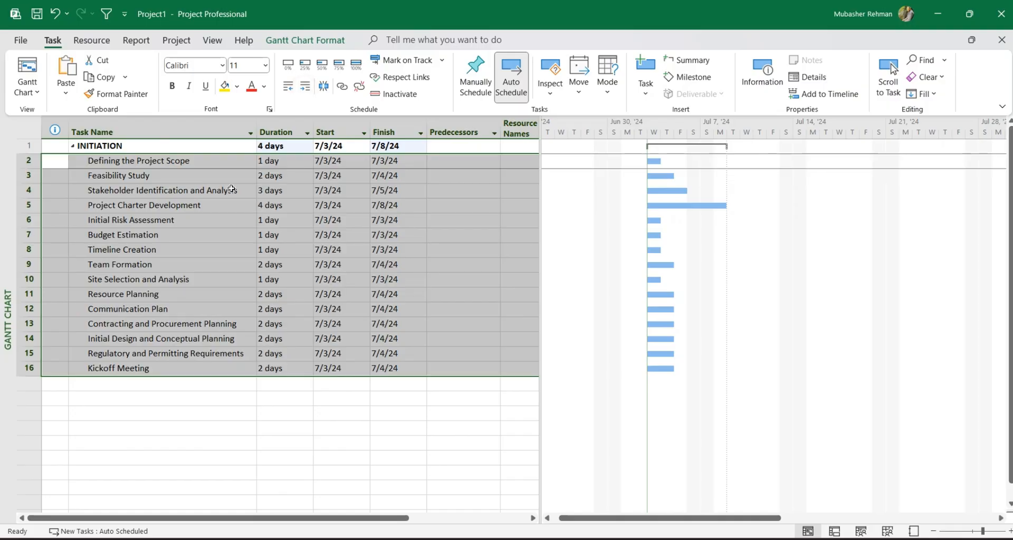
Collapse and re-expand the subtasks of the INITIATION summary task.
{"action": "left_click_drag", "start_coordinate": [287, 160], "coordinate": [283, 355]}
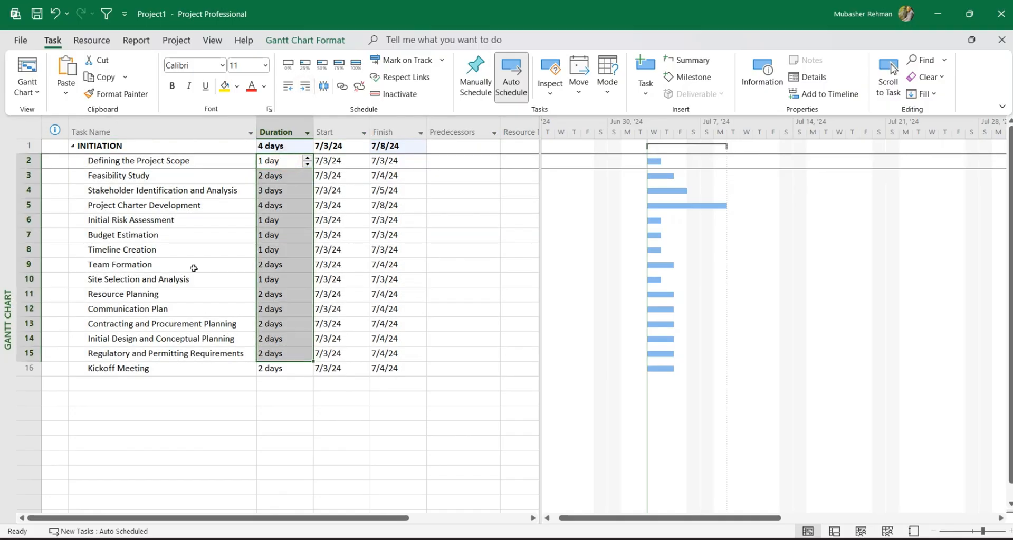
{"action": "left_click", "coordinate": [73, 146]}
{"action": "left_click", "coordinate": [73, 147]}
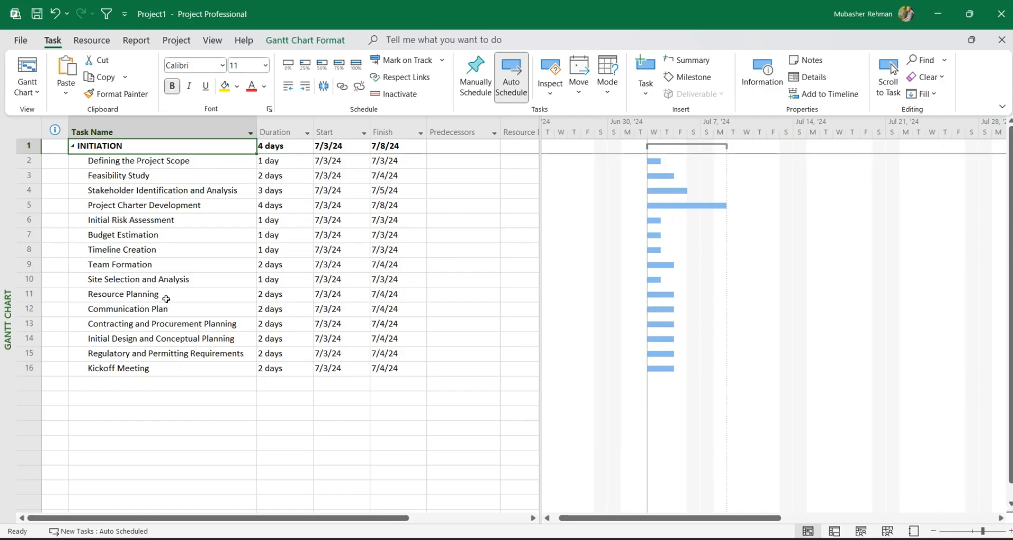
{"action": "left_click_drag", "start_coordinate": [277, 161], "coordinate": [263, 359]}
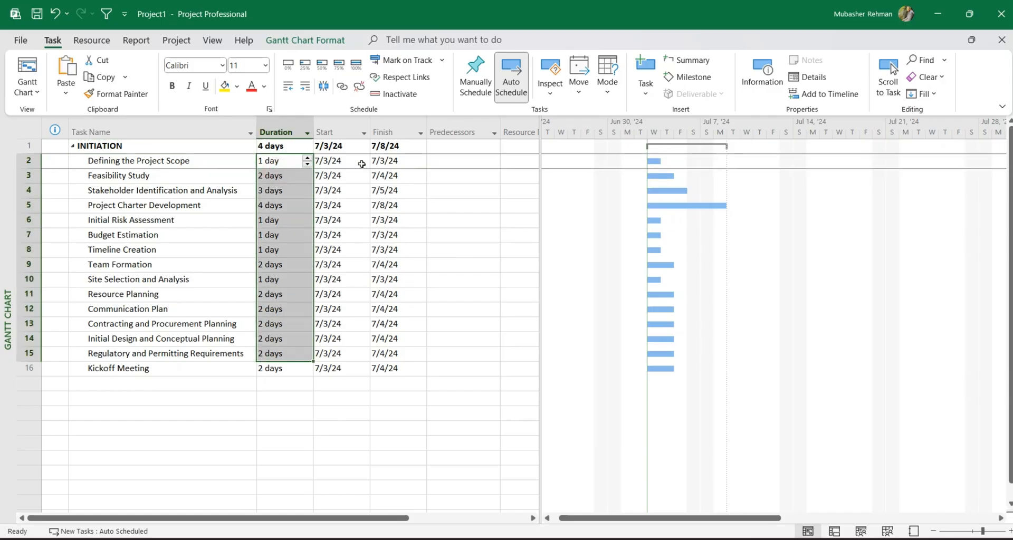
Enter predecessors 2, 3, 4, 5 and 6 for tasks 3 to 7, from Feasibility Study to Budget Estimation.
{"action": "left_click", "coordinate": [445, 164]}
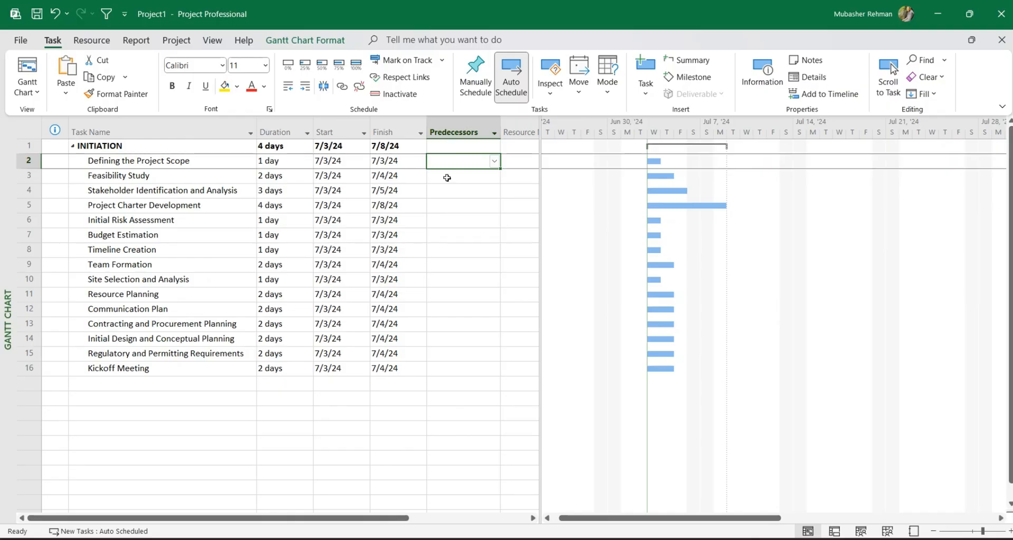
{"action": "left_click", "coordinate": [447, 178]}
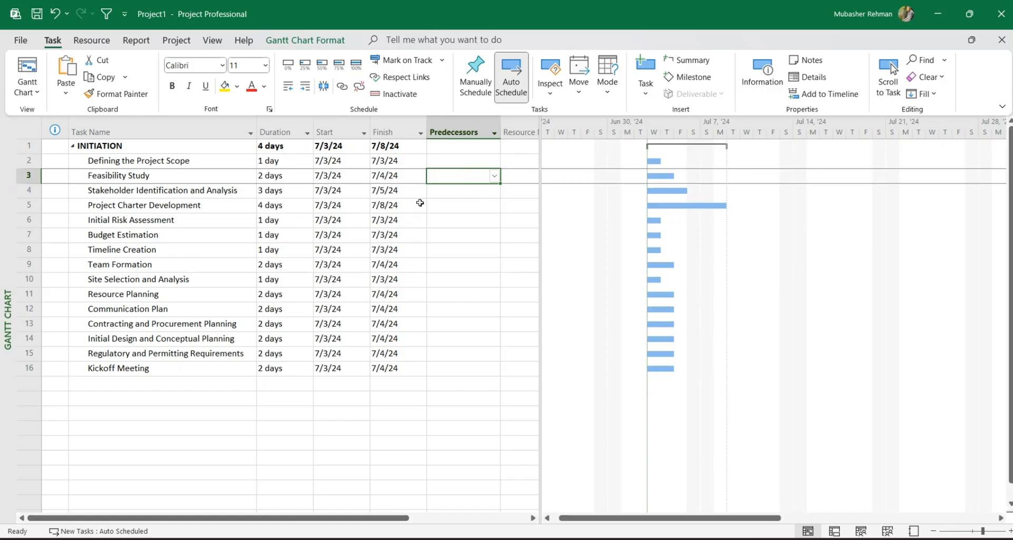
{"action": "type", "text": "2"}
{"action": "key", "text": "Return"}
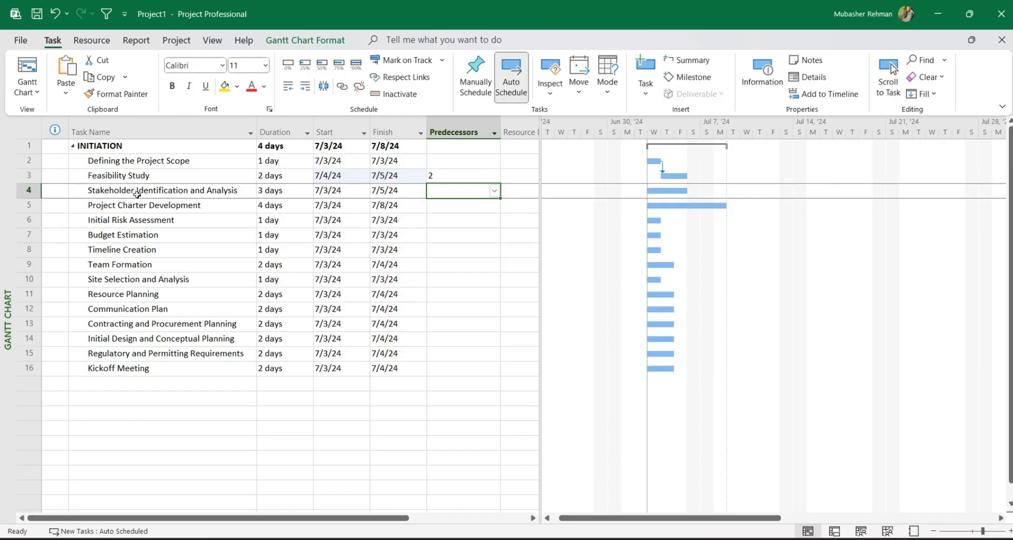
{"action": "type", "text": "3"}
{"action": "key", "text": "Return"}
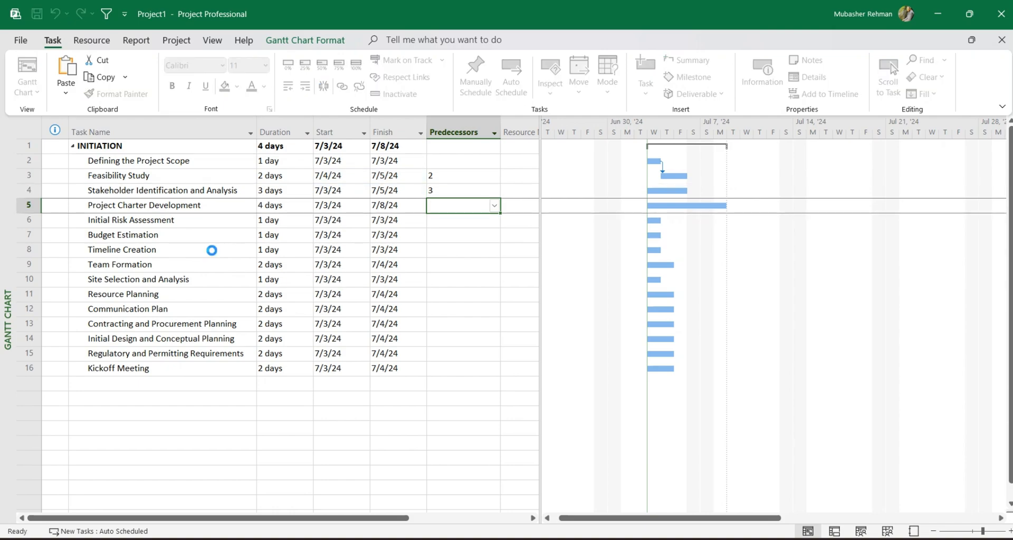
{"action": "type", "text": "4"}
{"action": "key", "text": "Return"}
{"action": "type", "text": "5"}
{"action": "key", "text": "Return"}
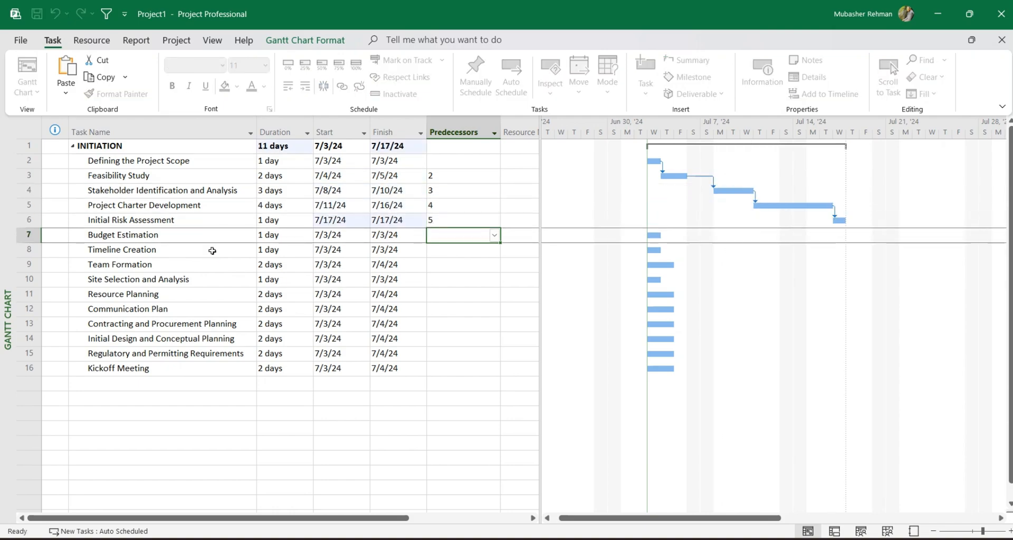
{"action": "type", "text": "6"}
{"action": "key", "text": "Return"}
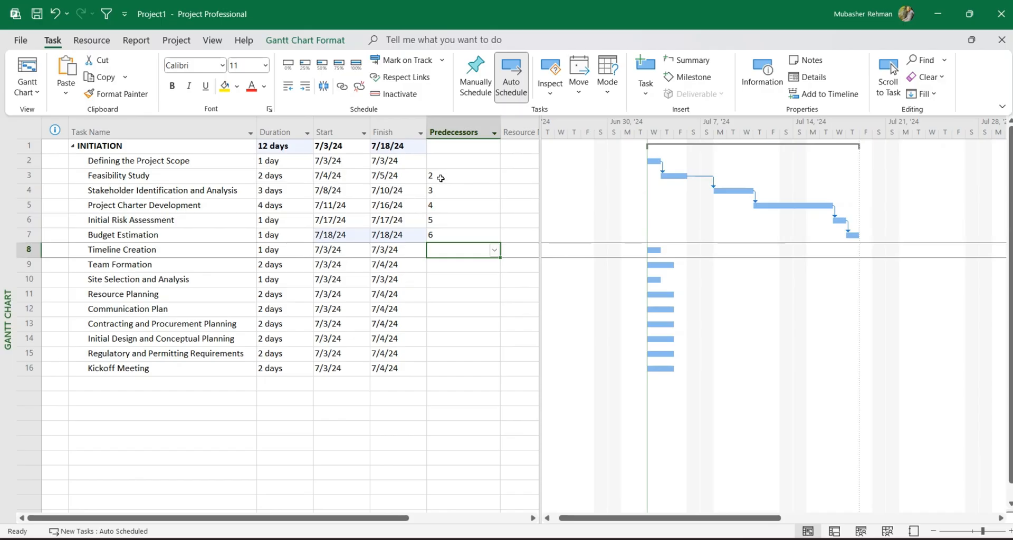
Clear the predecessors of tasks 3 to 7.
{"action": "left_click_drag", "start_coordinate": [439, 176], "coordinate": [439, 235]}
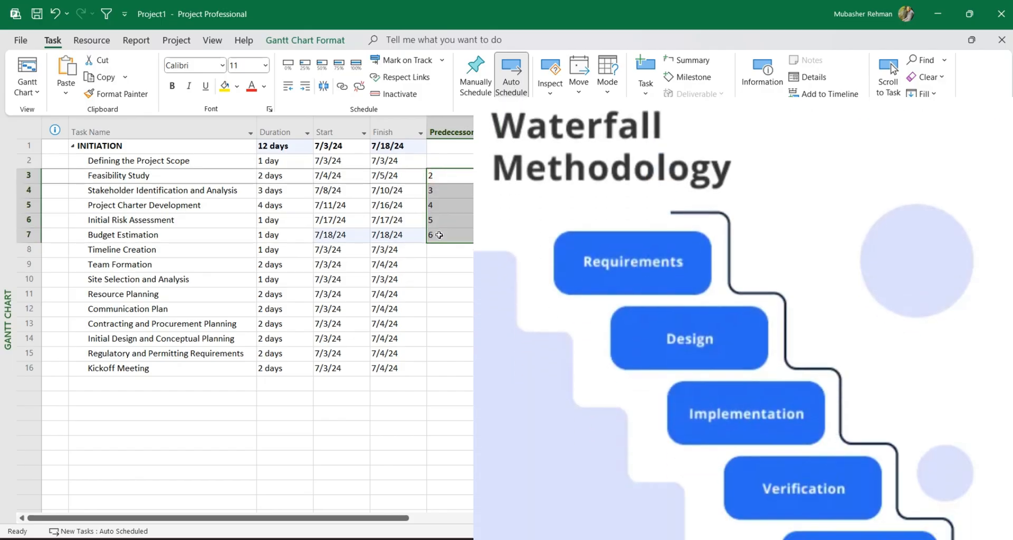
{"action": "key", "text": "Delete"}
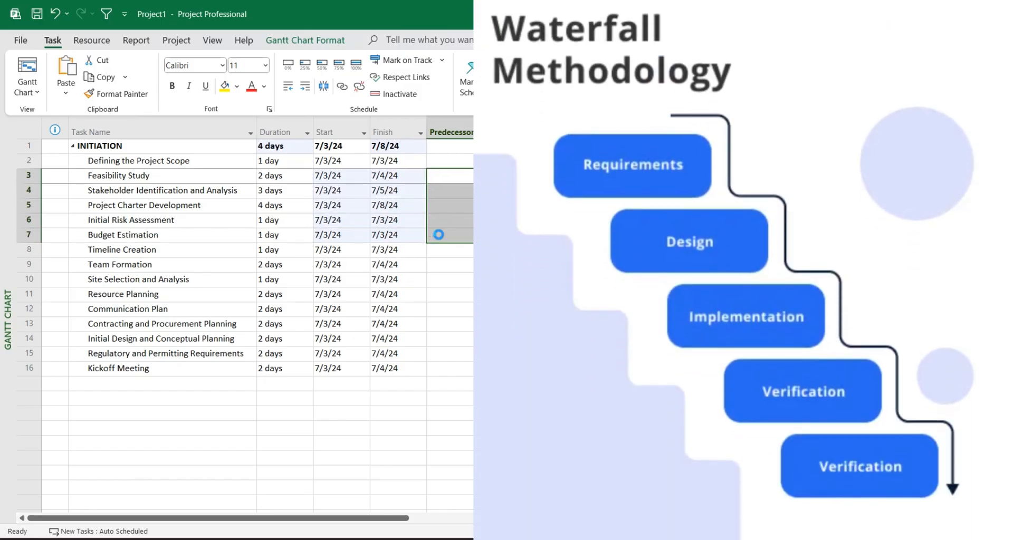
{"action": "left_click", "coordinate": [141, 163]}
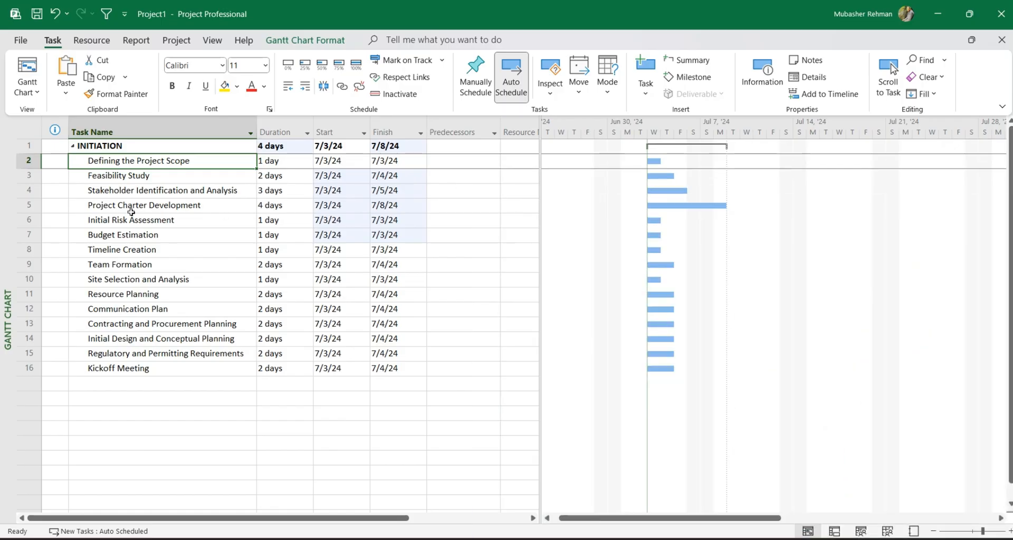
Set task 2 as the predecessor of Feasibility Study and clear that entry again.
{"action": "left_click", "coordinate": [194, 179]}
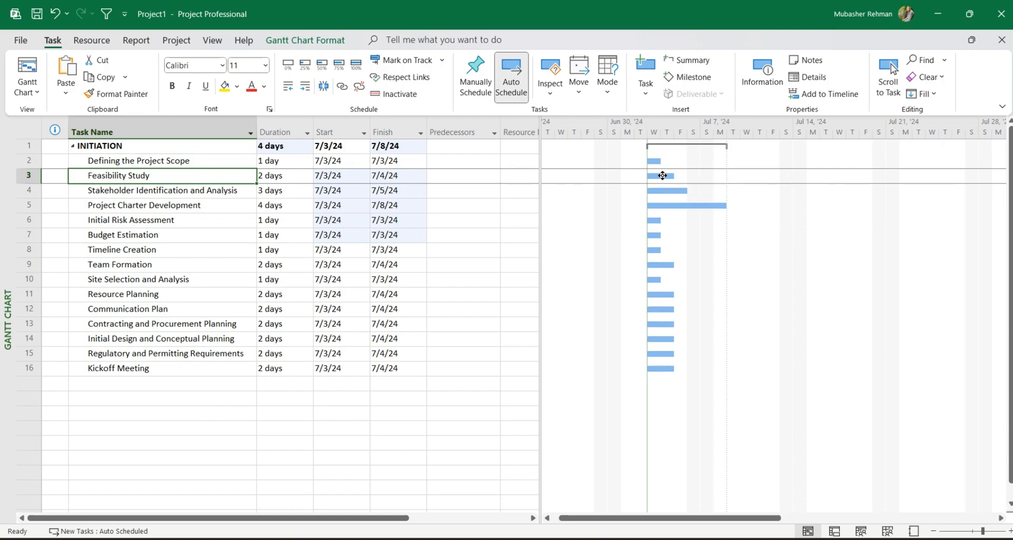
{"action": "left_click", "coordinate": [452, 178]}
{"action": "type", "text": "2"}
{"action": "key", "text": "Return"}
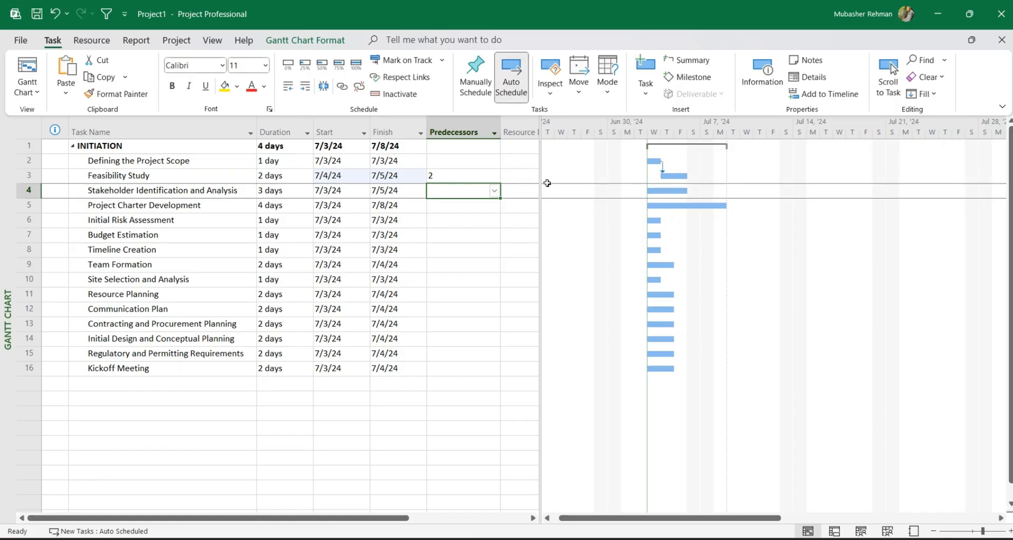
{"action": "left_click", "coordinate": [444, 177]}
{"action": "key", "text": "Delete"}
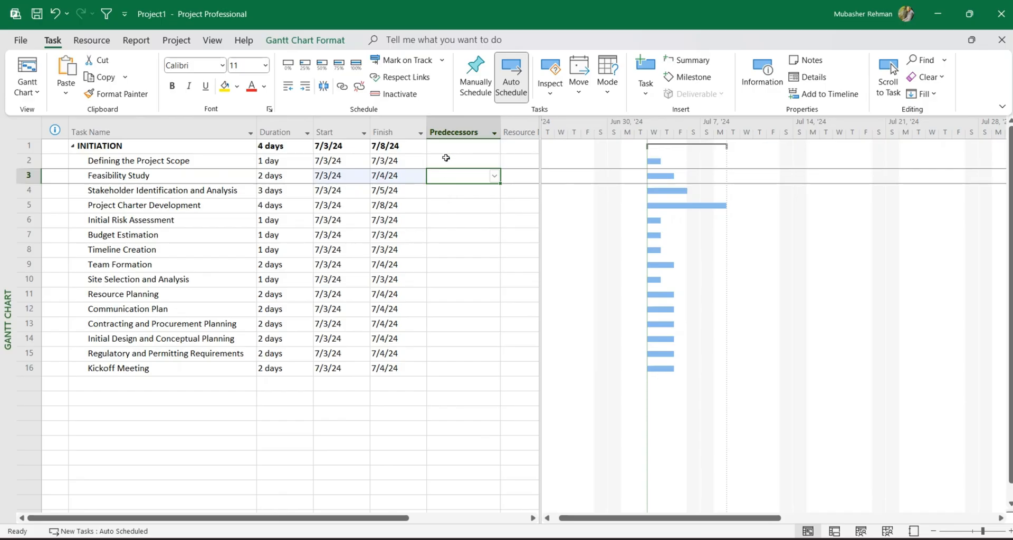
Link tasks 2 to 16 in sequence, from Defining the Project Scope to Kickoff Meeting, unlinking and relinking them once.
{"action": "left_click_drag", "start_coordinate": [448, 161], "coordinate": [449, 375]}
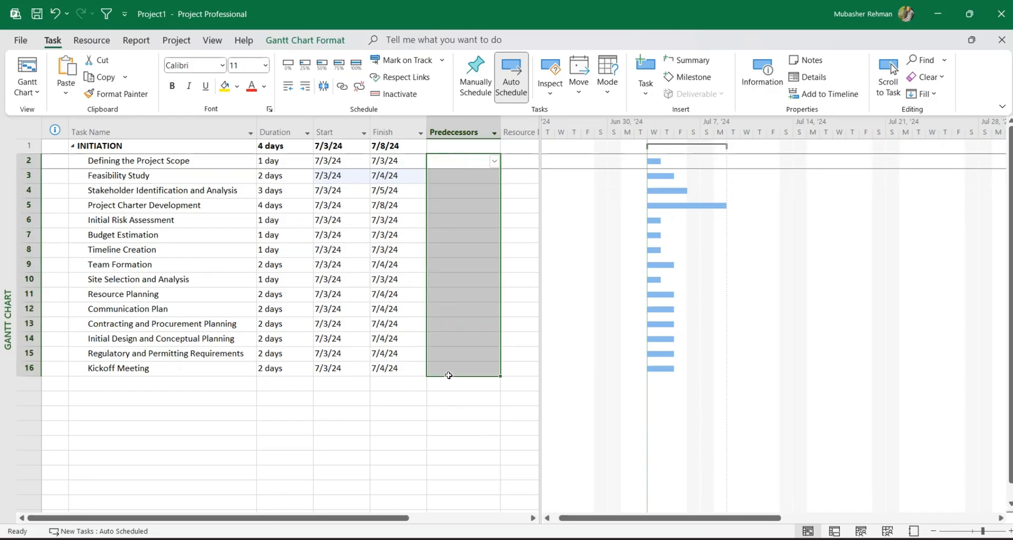
{"action": "left_click", "coordinate": [449, 249]}
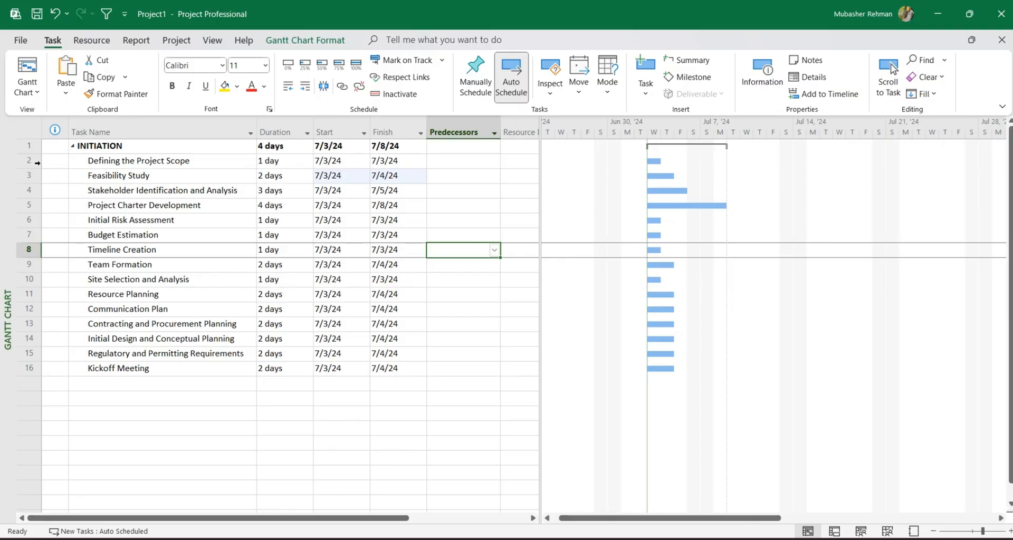
{"action": "left_click_drag", "start_coordinate": [37, 163], "coordinate": [47, 368]}
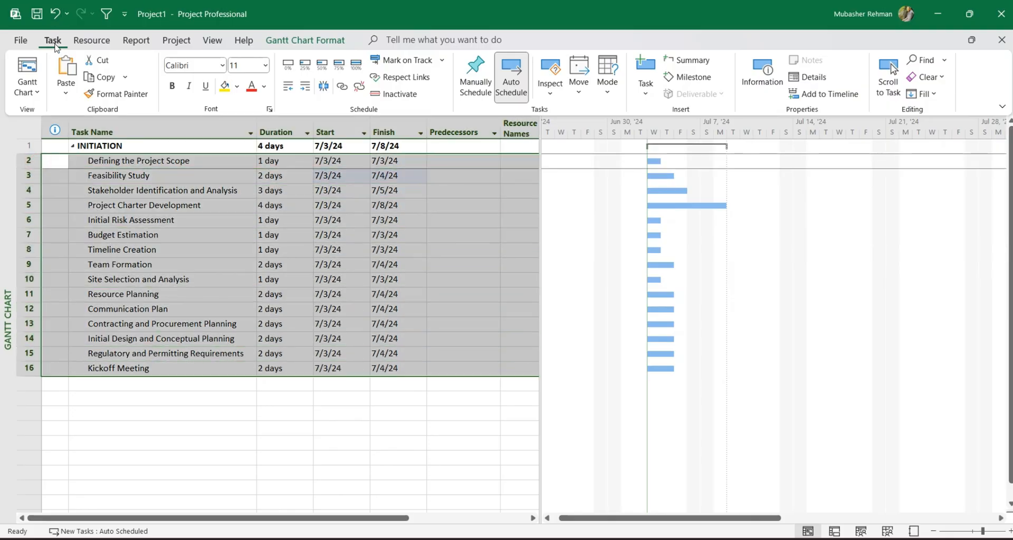
{"action": "left_click", "coordinate": [343, 87]}
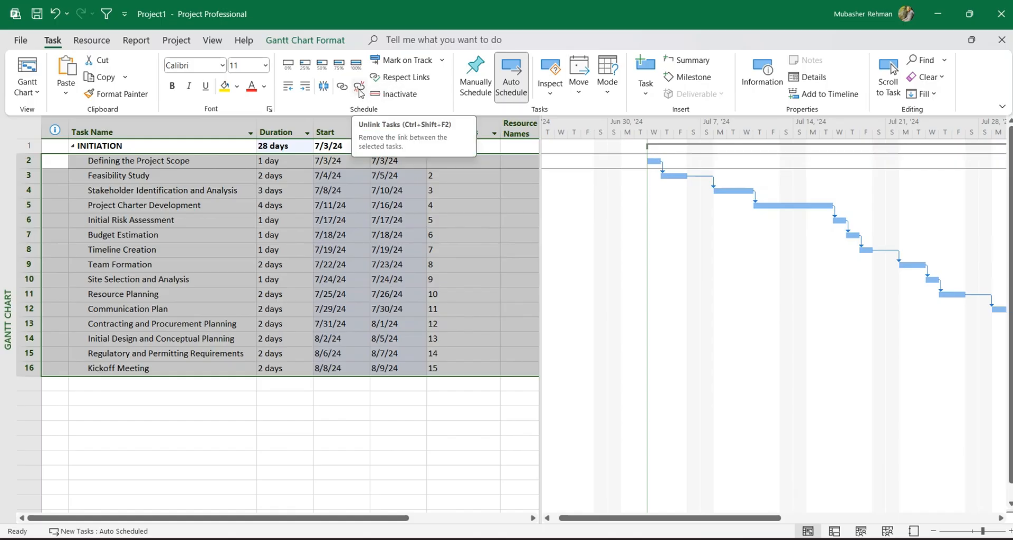
{"action": "left_click", "coordinate": [359, 91]}
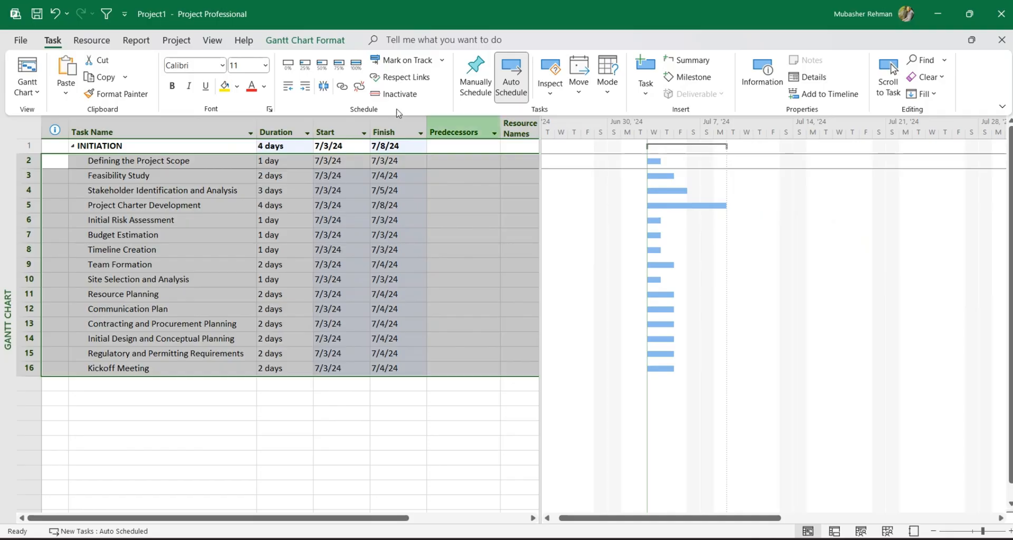
{"action": "left_click", "coordinate": [342, 88]}
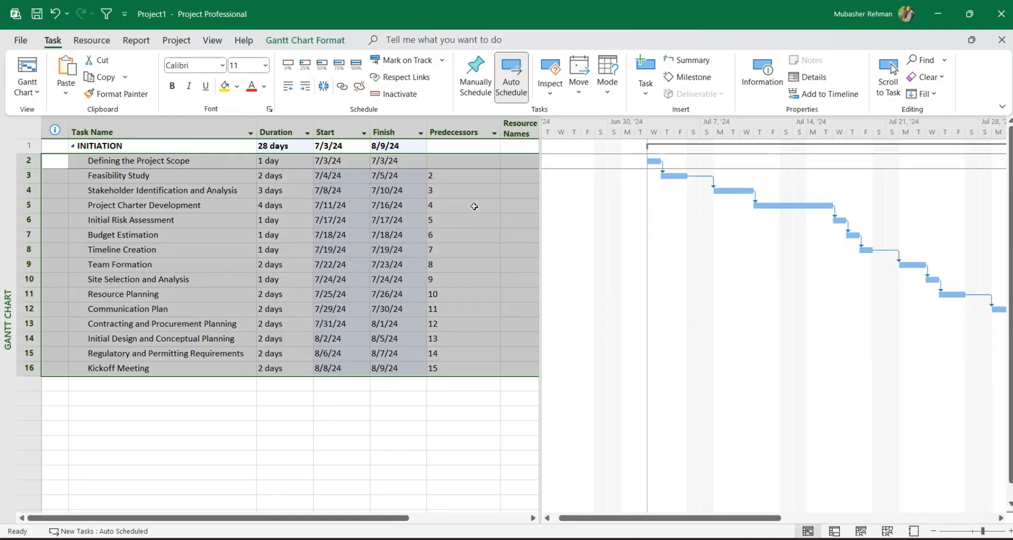
Add a task named "new task" in the row directly below Kickoff Meeting.
{"action": "left_click", "coordinate": [128, 394]}
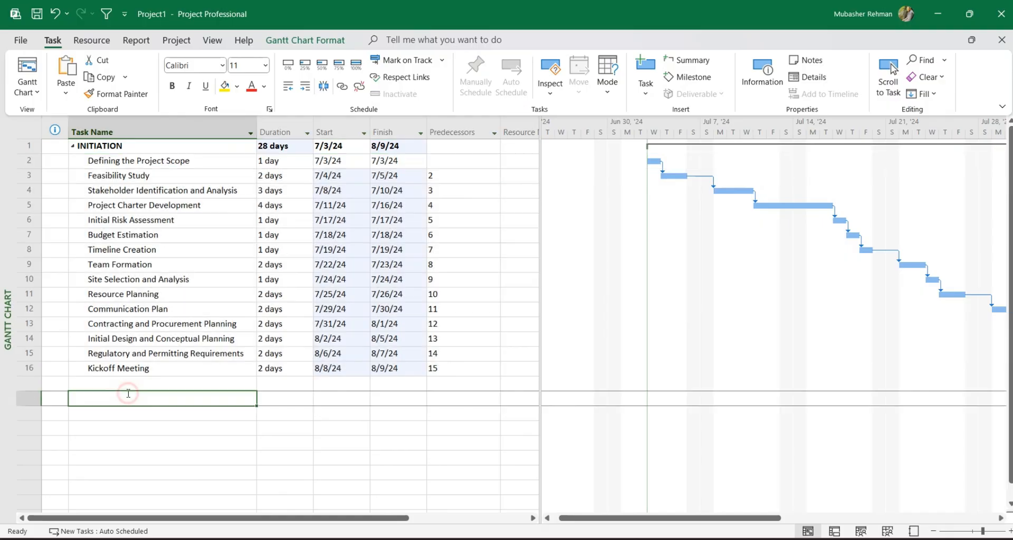
{"action": "left_click", "coordinate": [127, 381]}
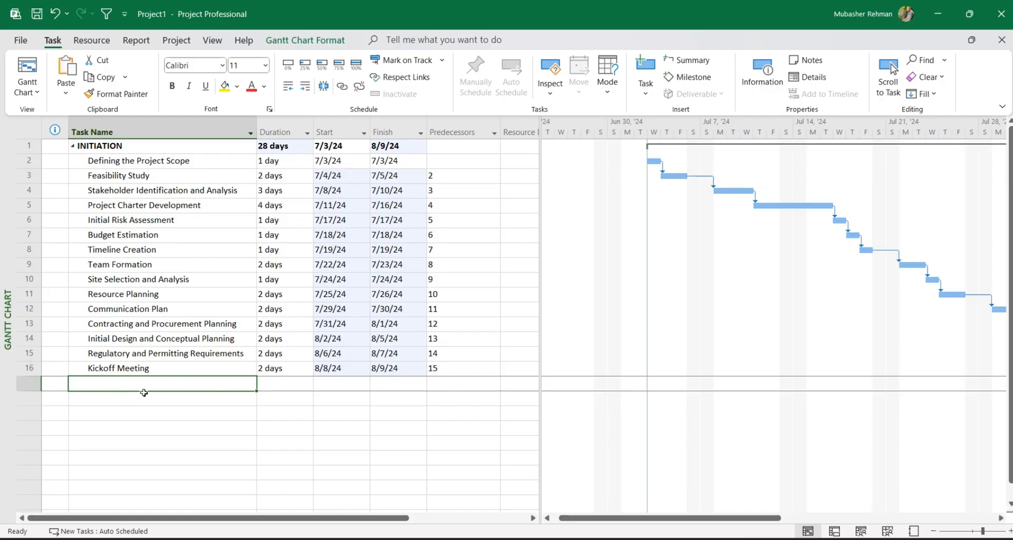
{"action": "type", "text": "new task"}
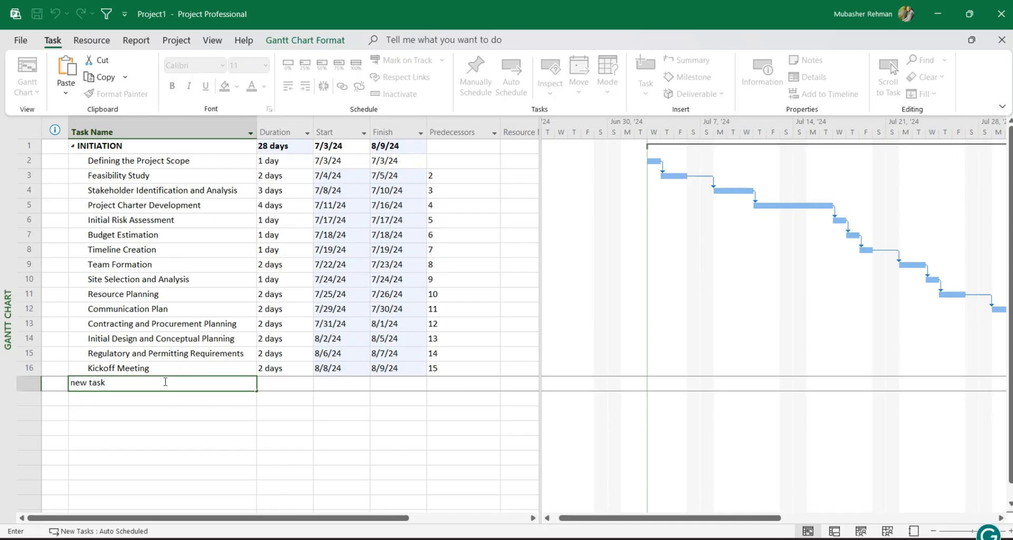
{"action": "left_click", "coordinate": [15, 382]}
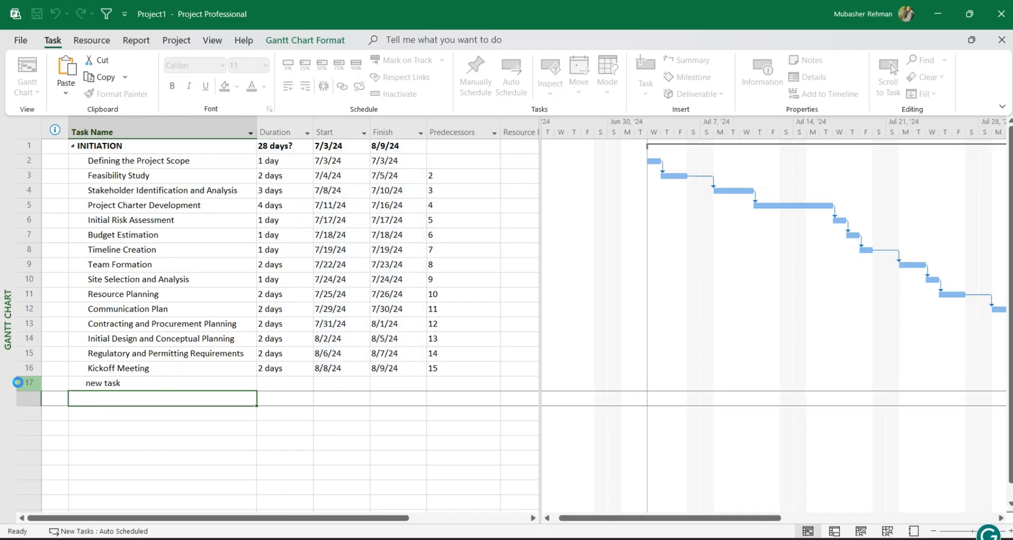
{"action": "left_click", "coordinate": [136, 380]}
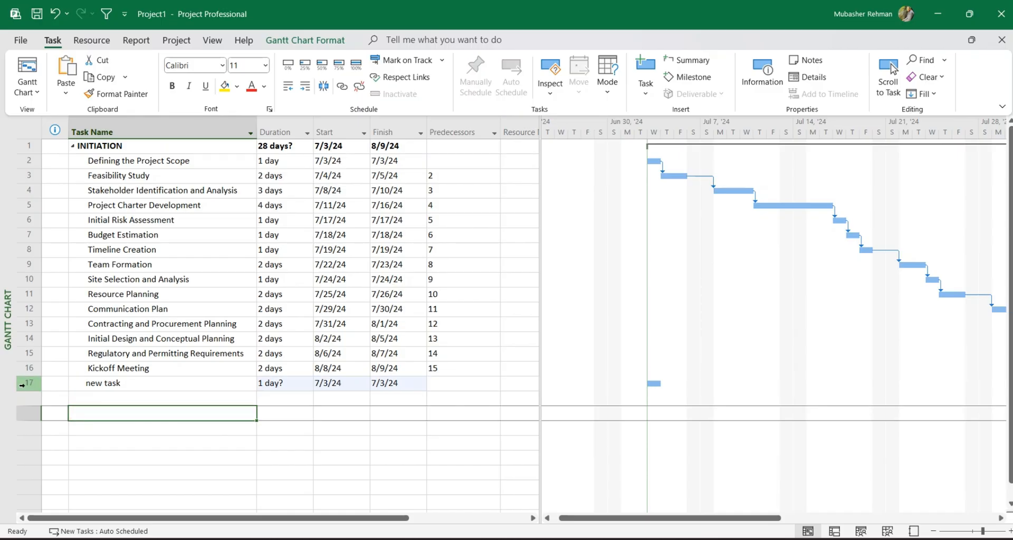
Insert another task in the row directly above "new task".
{"action": "left_click", "coordinate": [122, 387]}
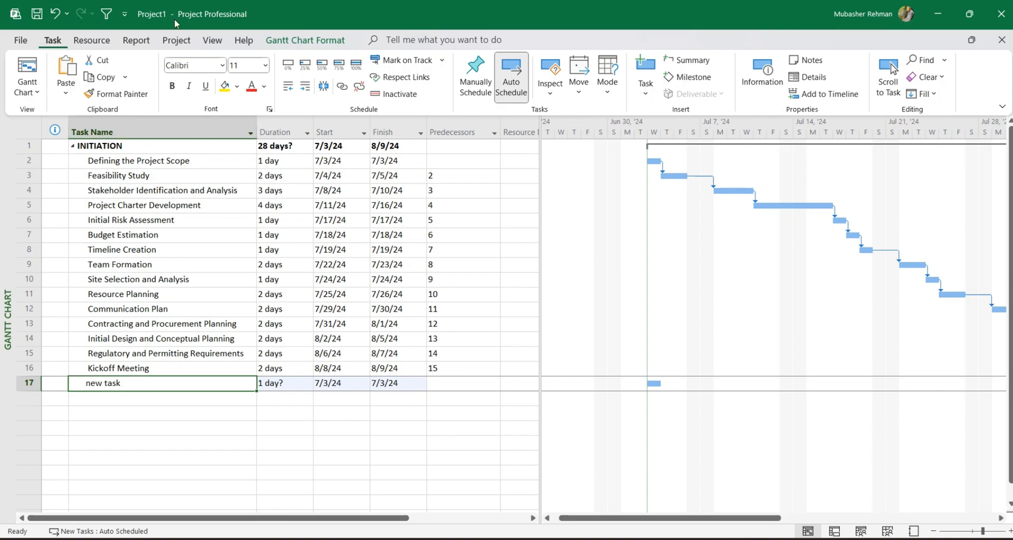
{"action": "left_click", "coordinate": [648, 98]}
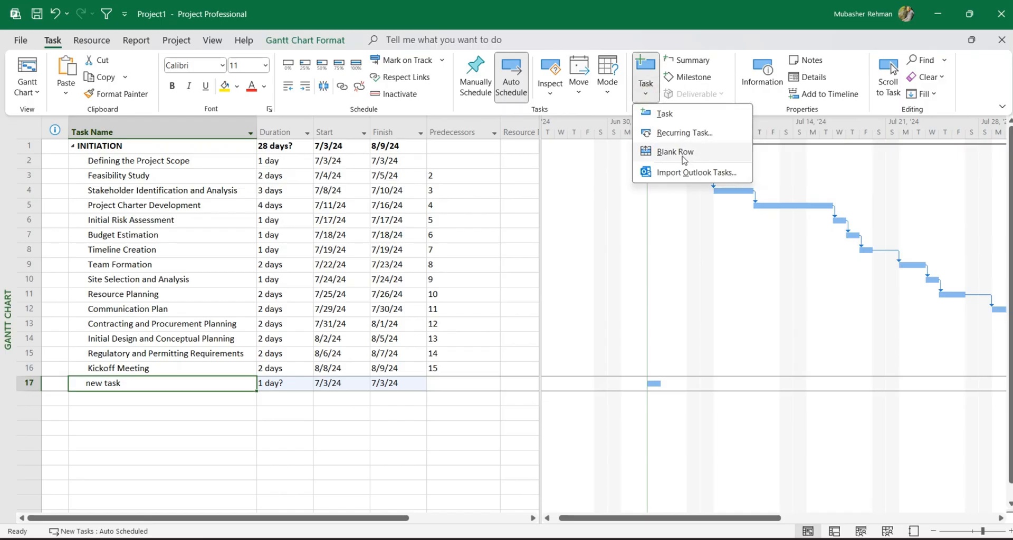
{"action": "left_click", "coordinate": [669, 114]}
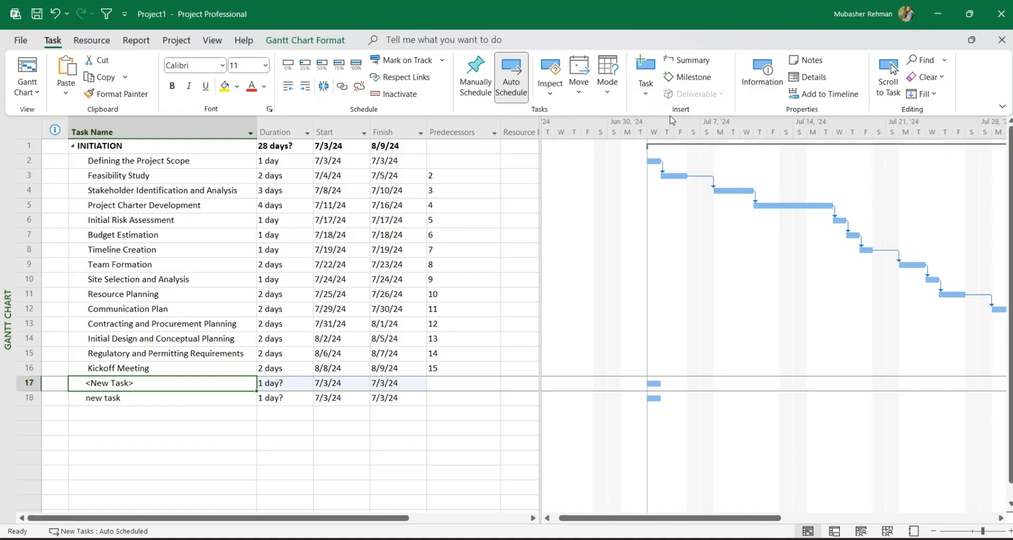
Delete the two tasks in rows 17 and 18 below Kickoff Meeting.
{"action": "left_click", "coordinate": [29, 383]}
{"action": "left_click_drag", "start_coordinate": [29, 383], "coordinate": [27, 399]}
{"action": "right_click", "coordinate": [27, 400]}
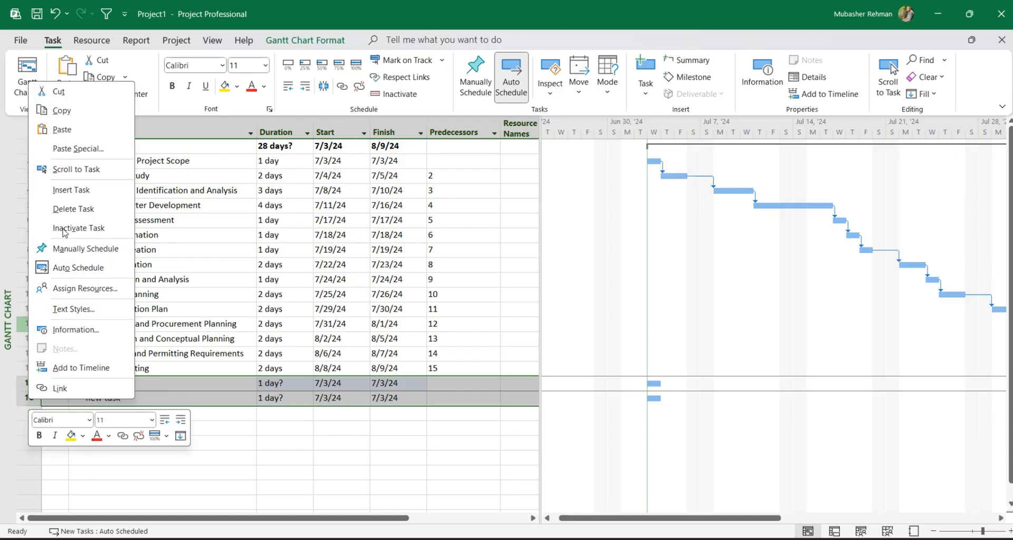
{"action": "left_click", "coordinate": [71, 209]}
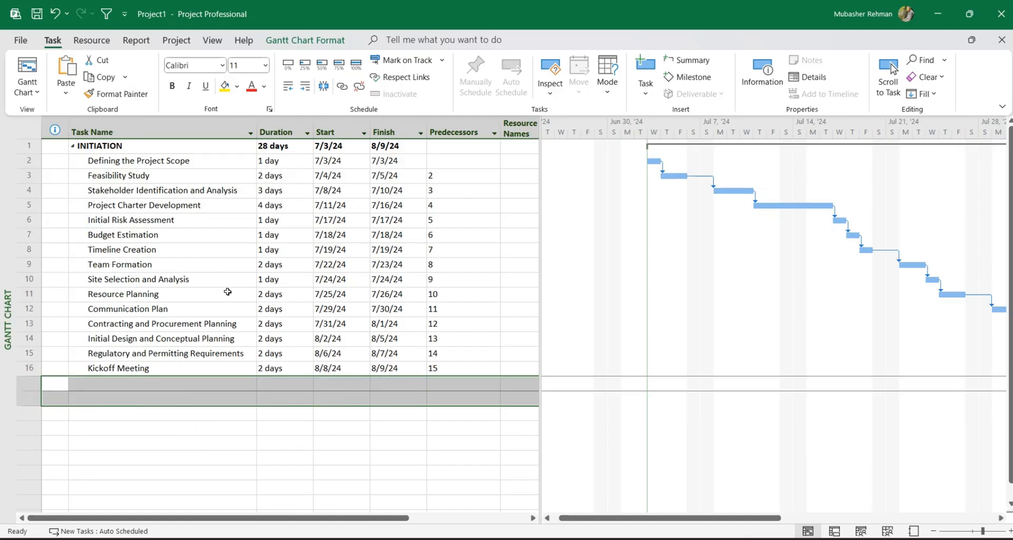
{"action": "left_click", "coordinate": [227, 292]}
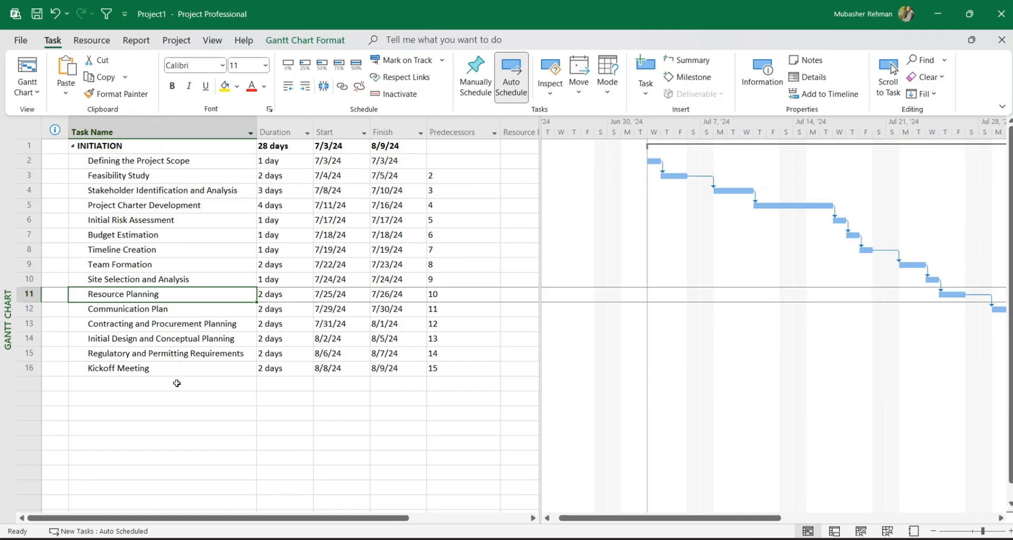
Add three tasks named "meeting 1", "meeting 2" and "meeting 3" in the rows below Kickoff Meeting.
{"action": "left_click", "coordinate": [153, 389]}
{"action": "type", "text": "meeting 1"}
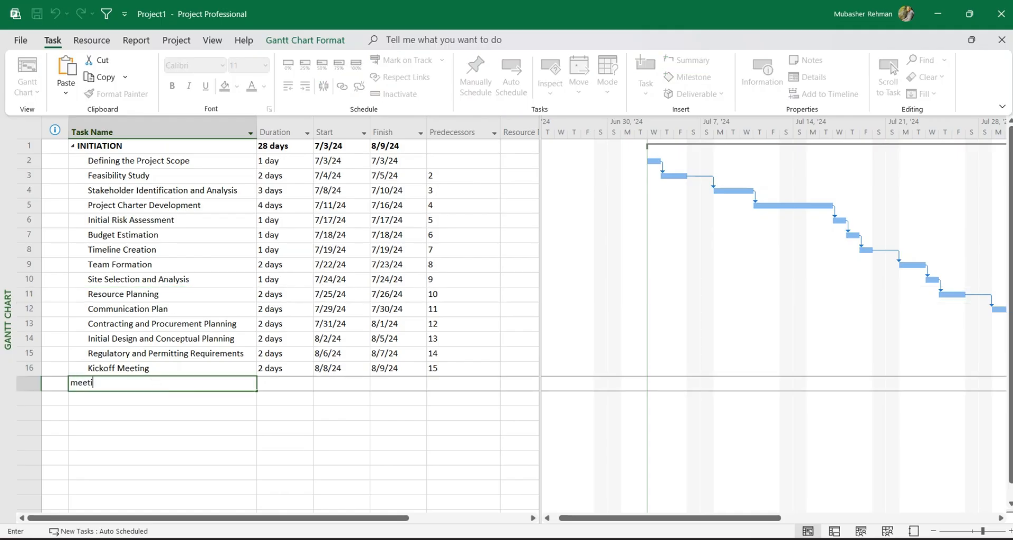
{"action": "key", "text": "Return"}
{"action": "type", "text": "meeting "}
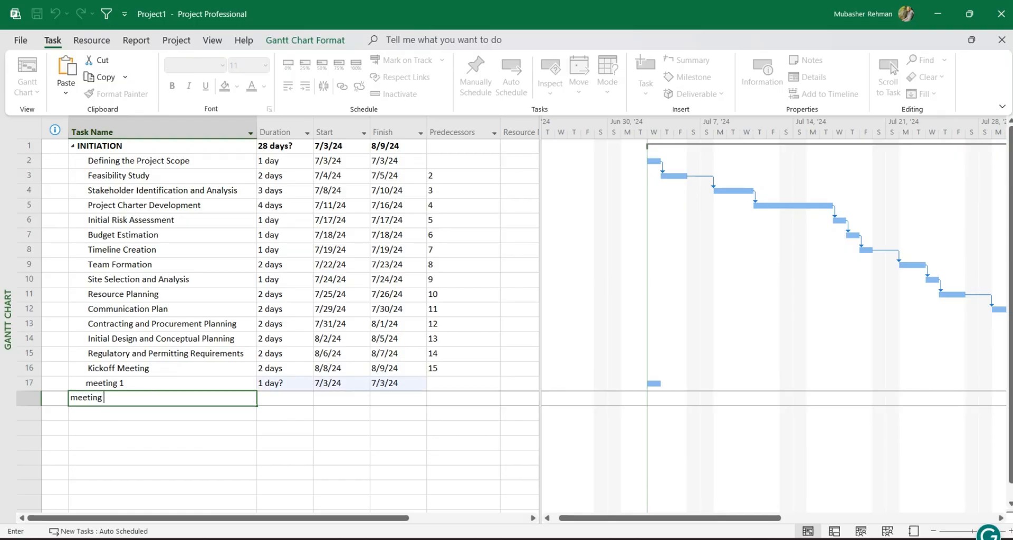
{"action": "type", "text": "2"}
{"action": "key", "text": "Return"}
{"action": "type", "text": "meeting 3"}
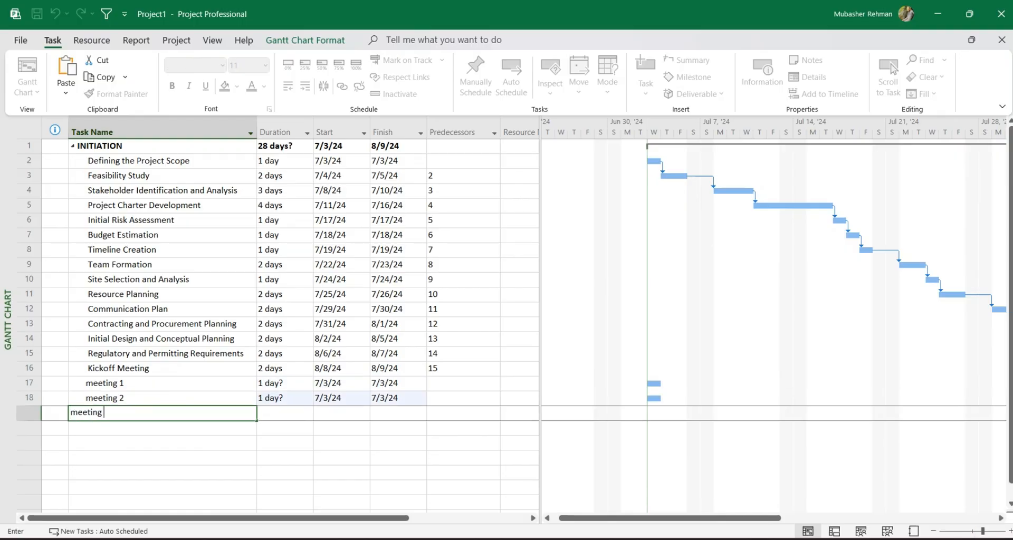
{"action": "key", "text": "Return"}
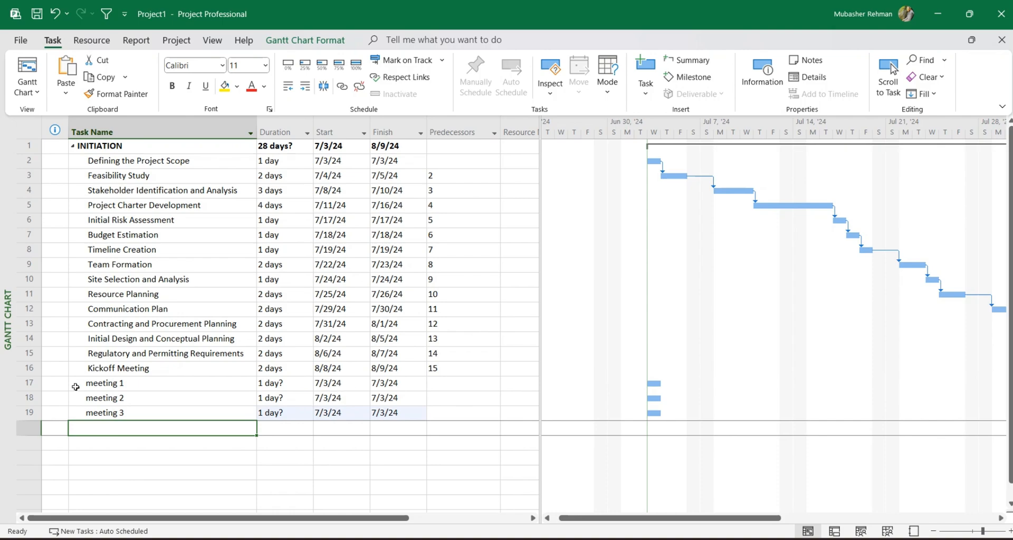
Delete the three meeting tasks below Kickoff Meeting.
{"action": "left_click_drag", "start_coordinate": [29, 383], "coordinate": [22, 425]}
{"action": "right_click", "coordinate": [27, 401]}
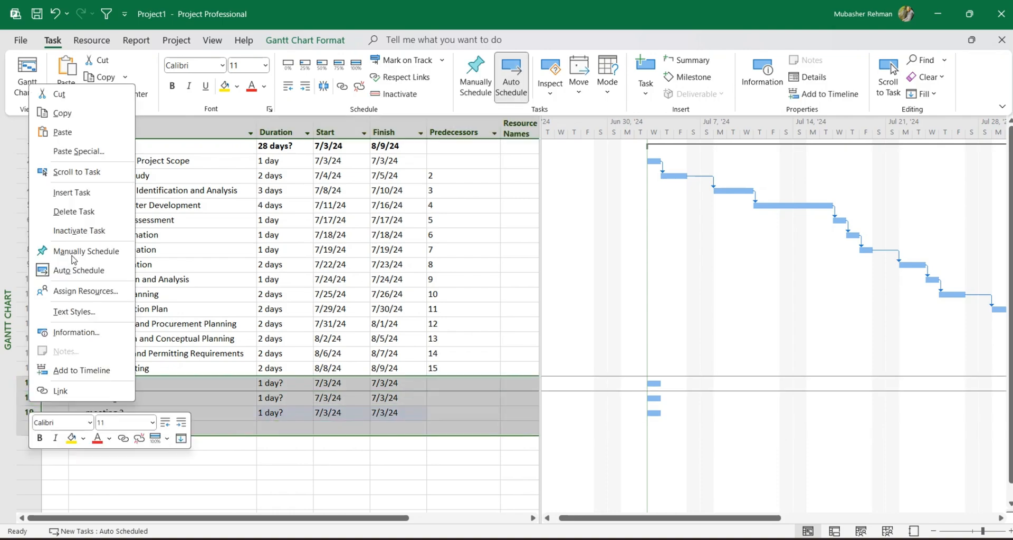
{"action": "left_click", "coordinate": [71, 212]}
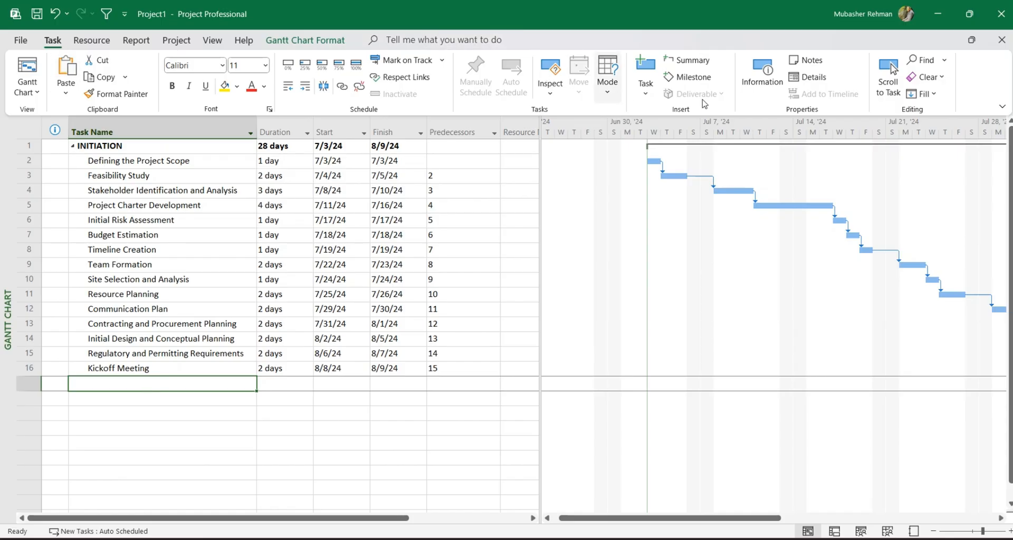
Start a recurring task named "Meeting" in the row below Kickoff Meeting, with a duration of 4h.
{"action": "left_click", "coordinate": [646, 95]}
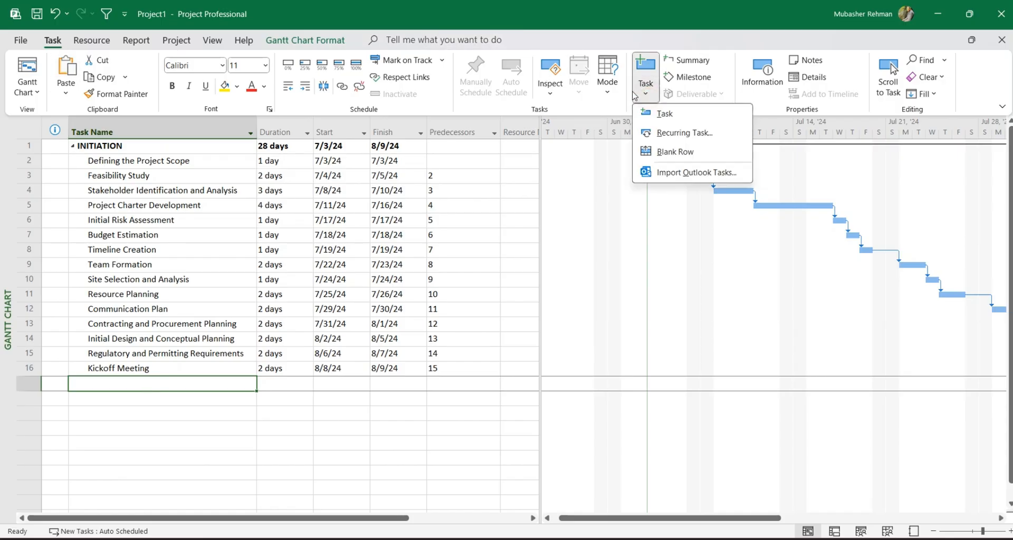
{"action": "left_click", "coordinate": [707, 136]}
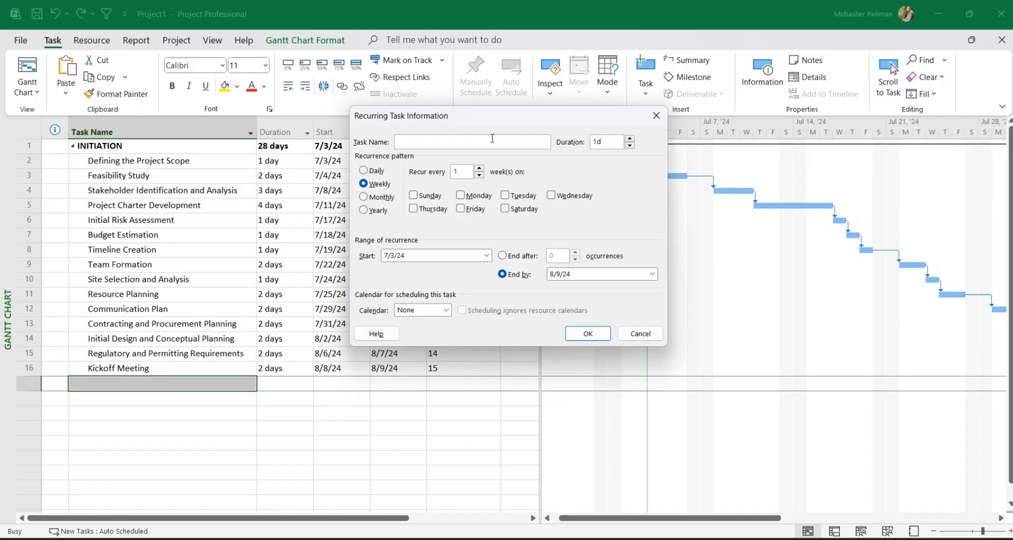
{"action": "type", "text": "Meeting"}
{"action": "left_click", "coordinate": [606, 146]}
{"action": "key", "text": "BackSpace"}
{"action": "key", "text": "BackSpace"}
Try a daily recurrence pattern counted in workdays for the Meeting task.
{"action": "left_click", "coordinate": [363, 171]}
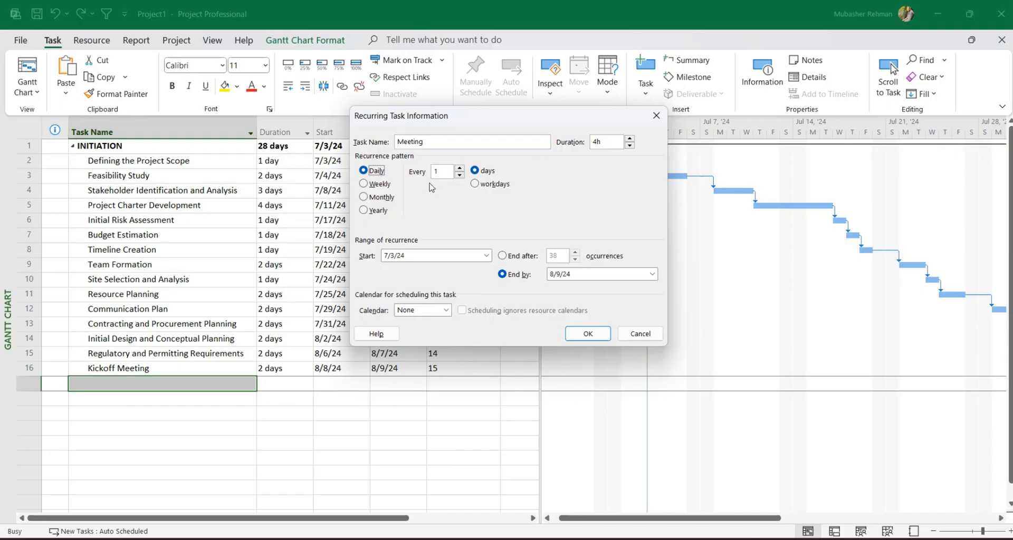
{"action": "left_click", "coordinate": [459, 167]}
{"action": "left_click", "coordinate": [475, 185]}
Try a weekly recurrence pattern on Monday for the Meeting task.
{"action": "left_click", "coordinate": [373, 186]}
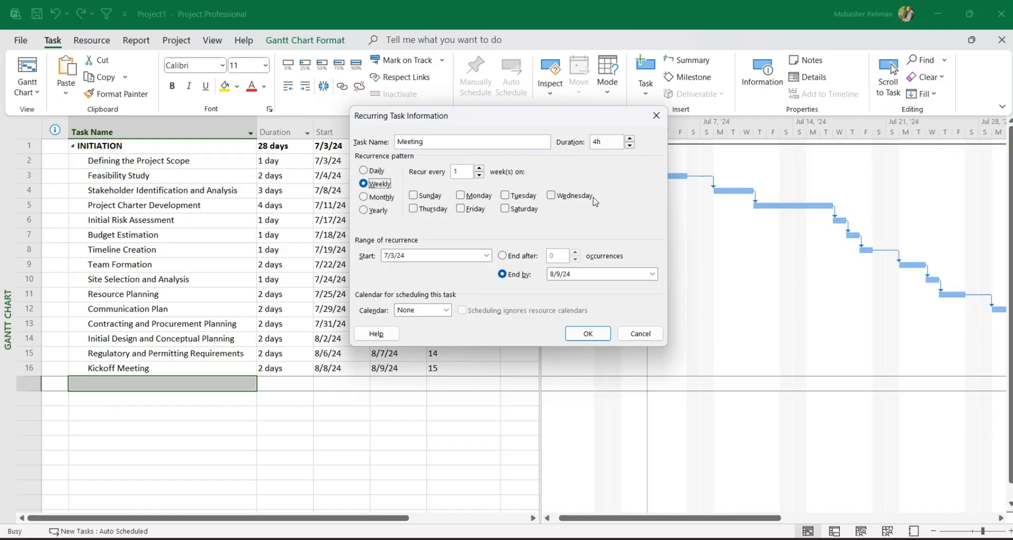
{"action": "left_click", "coordinate": [461, 199]}
{"action": "left_click", "coordinate": [479, 169]}
Switch the Meeting task to a monthly recurrence pattern on day 6 of every 1 month.
{"action": "left_click", "coordinate": [378, 199]}
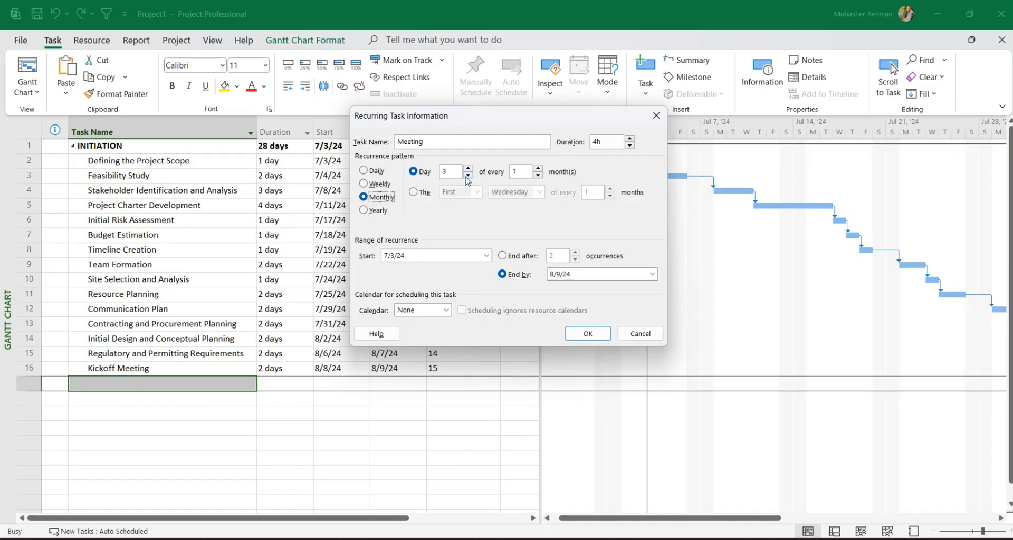
{"action": "left_click", "coordinate": [468, 176]}
{"action": "left_click", "coordinate": [467, 176]}
{"action": "left_click", "coordinate": [468, 168]}
{"action": "left_click", "coordinate": [468, 168]}
{"action": "left_click", "coordinate": [468, 169]}
{"action": "left_click", "coordinate": [468, 168]}
{"action": "left_click", "coordinate": [469, 168]}
{"action": "left_click", "coordinate": [523, 170]}
Change the monthly recurrence to the second Friday of every 1 month.
{"action": "left_click", "coordinate": [415, 193]}
{"action": "left_click", "coordinate": [475, 193]}
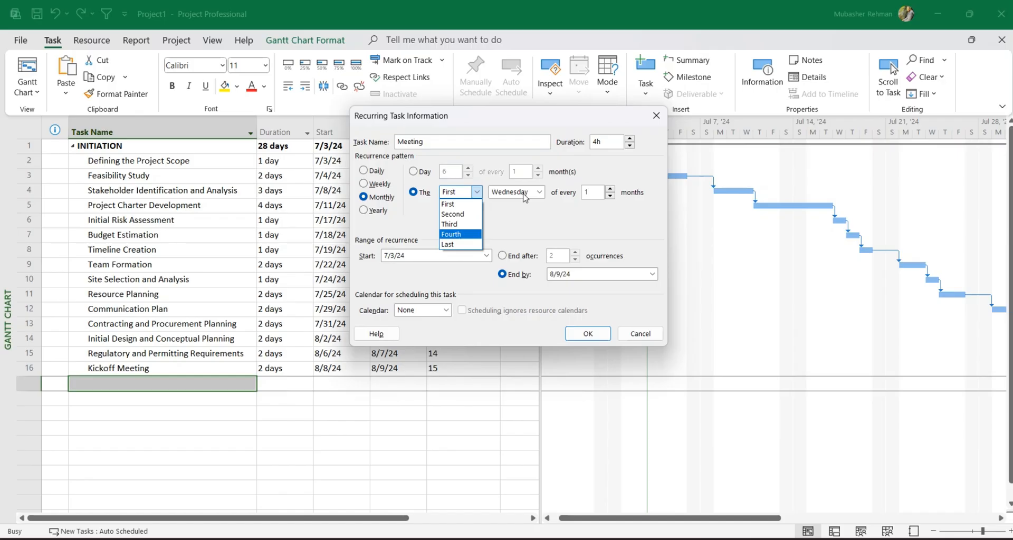
{"action": "key", "text": "Up"}
{"action": "key", "text": "Up"}
{"action": "key", "text": "Return"}
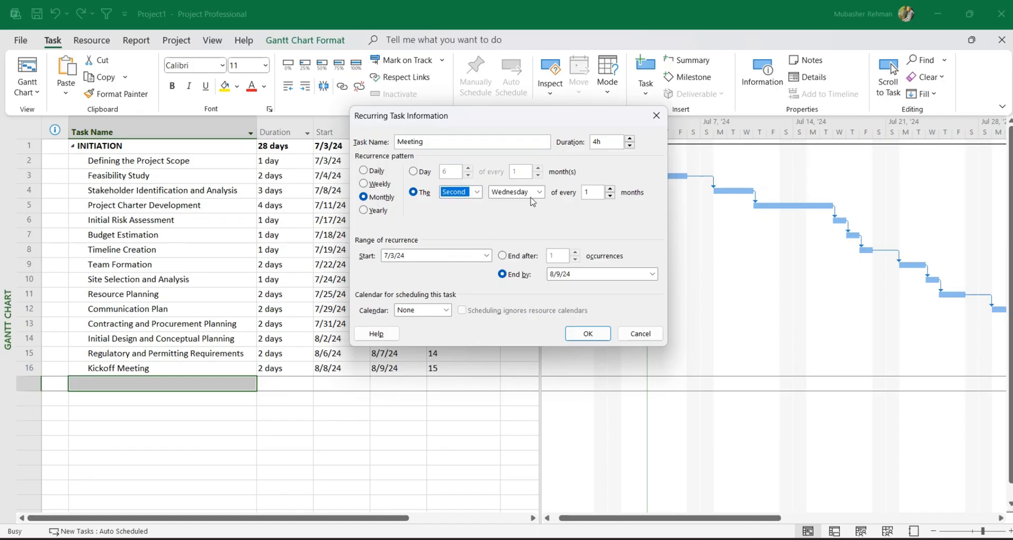
{"action": "left_click", "coordinate": [536, 192]}
{"action": "left_click", "coordinate": [518, 239]}
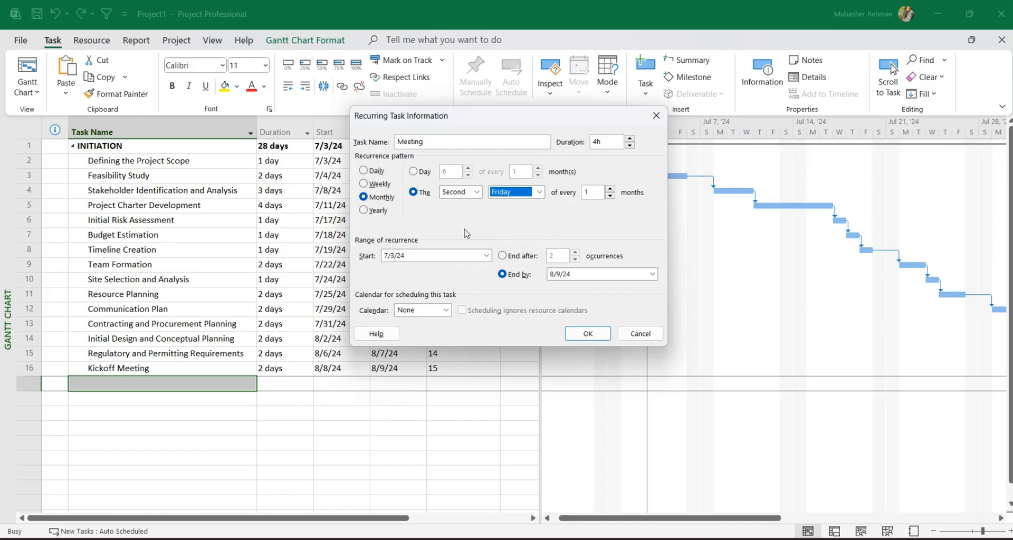
Try a yearly recurrence pattern on the first Wednesday of July, and return to the monthly pattern.
{"action": "left_click", "coordinate": [376, 211]}
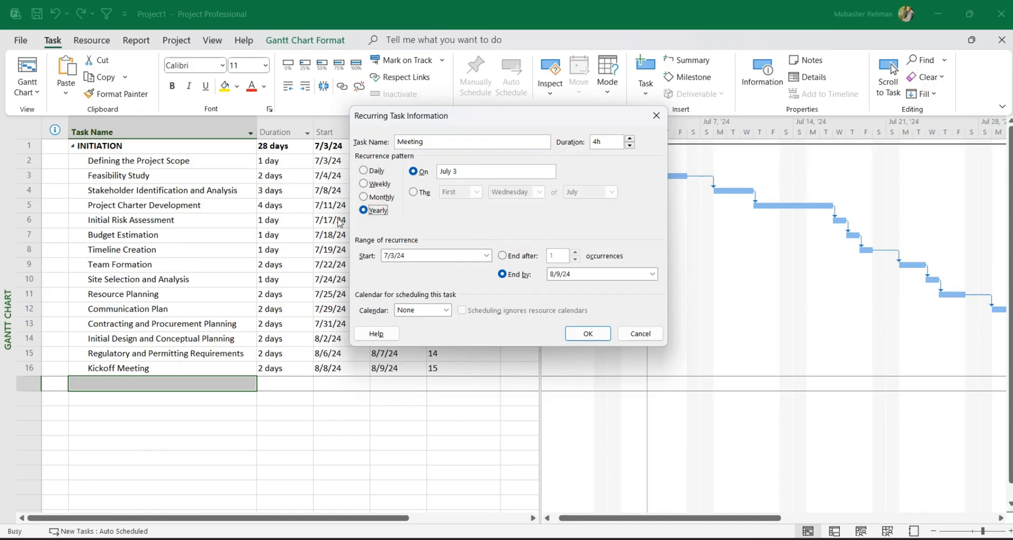
{"action": "left_click", "coordinate": [480, 168]}
{"action": "left_click", "coordinate": [414, 192]}
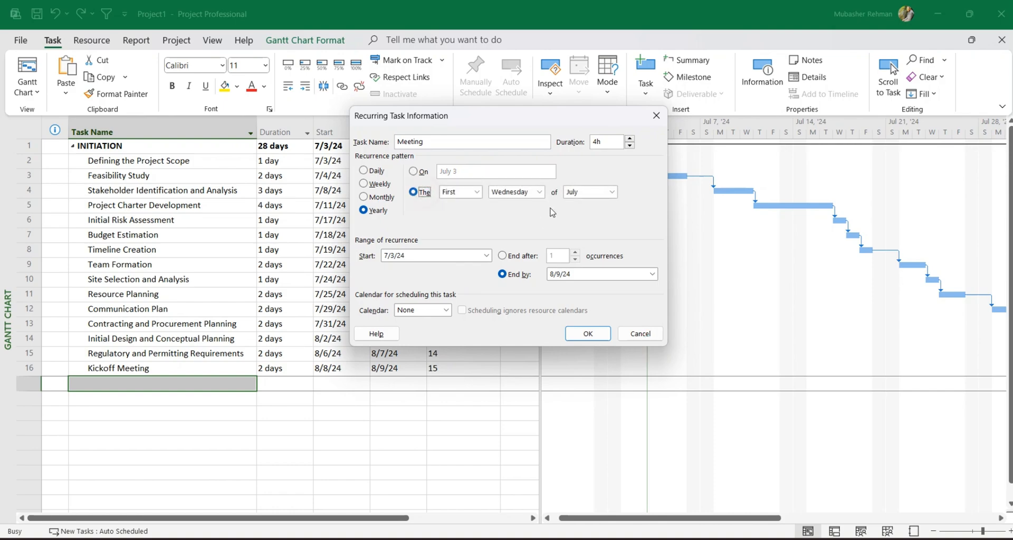
{"action": "left_click", "coordinate": [477, 192]}
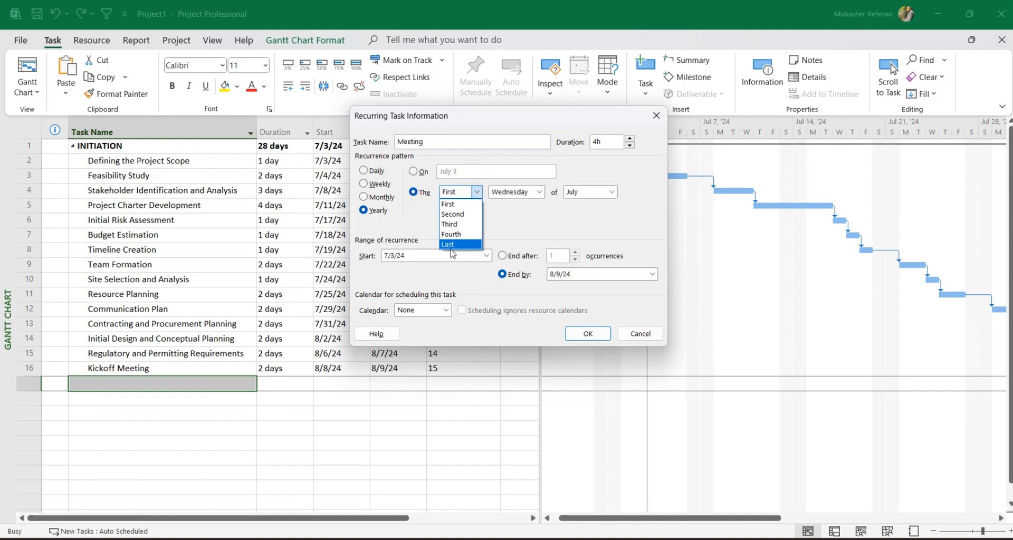
{"action": "left_click", "coordinate": [525, 193]}
{"action": "left_click", "coordinate": [521, 193]}
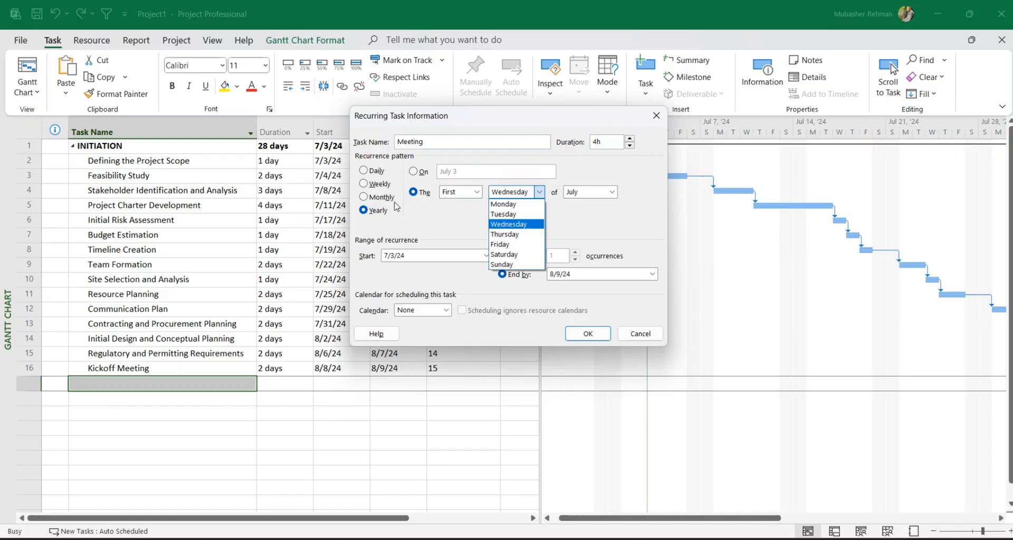
{"action": "left_click", "coordinate": [578, 192]}
{"action": "left_click", "coordinate": [583, 217]}
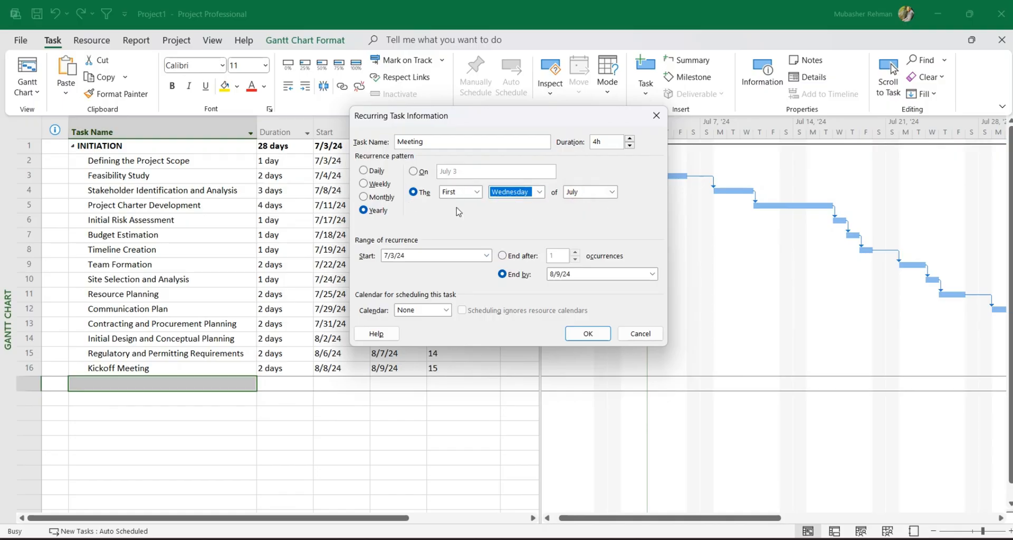
{"action": "left_click", "coordinate": [386, 197]}
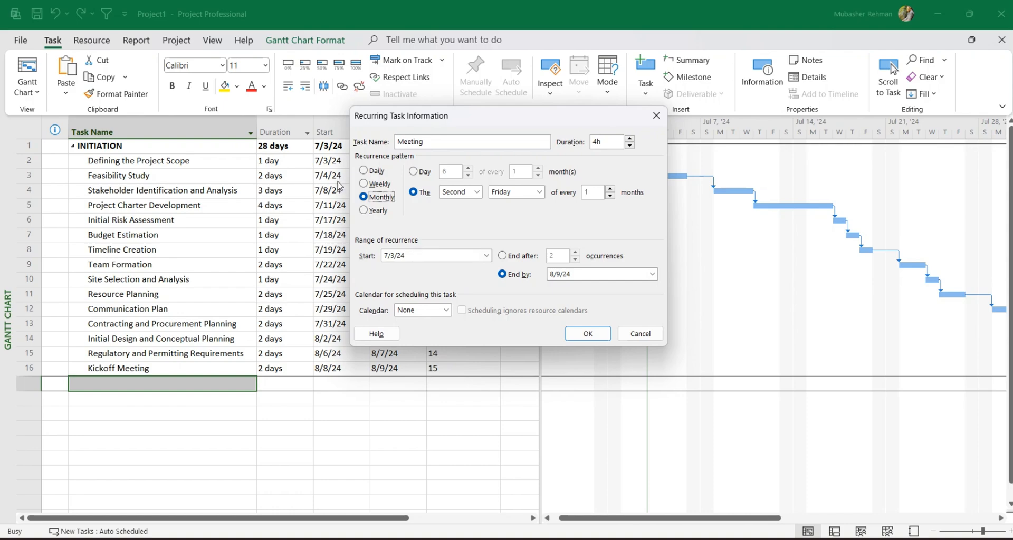
Try ending the recurrence after 9 occurrences, and alternatively by 12/12/2024.
{"action": "double_click", "coordinate": [416, 257]}
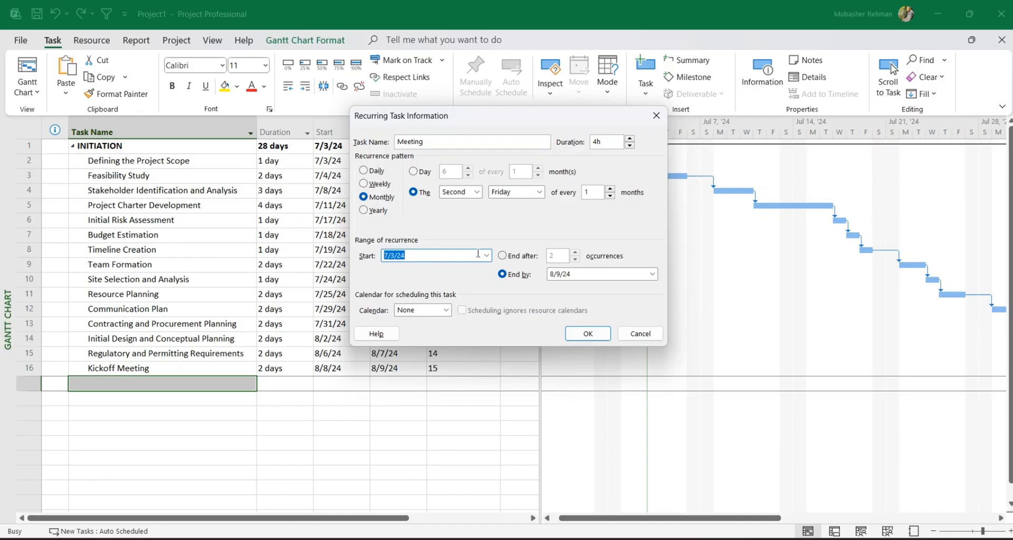
{"action": "left_click", "coordinate": [511, 257]}
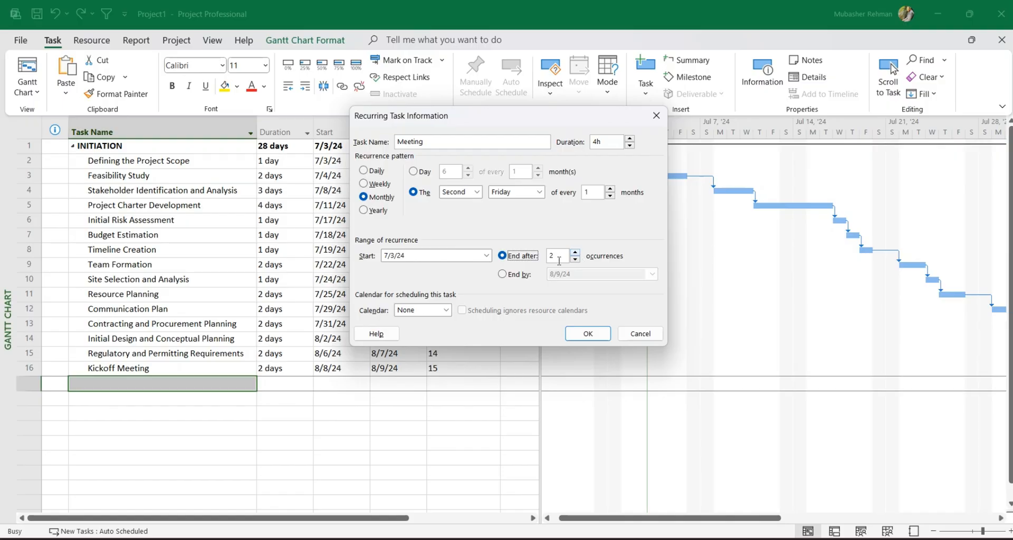
{"action": "left_click_drag", "start_coordinate": [559, 260], "coordinate": [546, 257]}
{"action": "type", "text": "9"}
{"action": "left_click", "coordinate": [510, 276]}
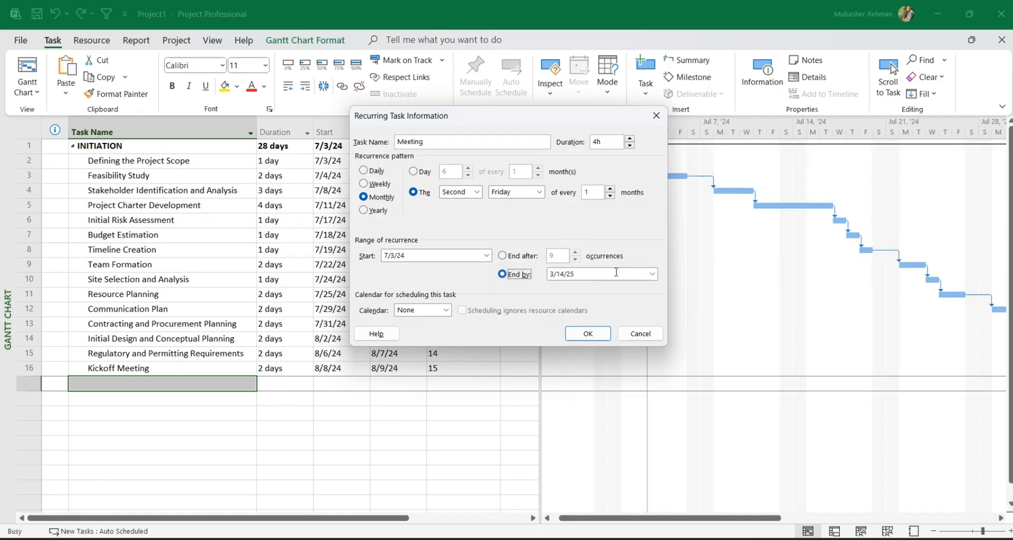
{"action": "type", "text": "12"}
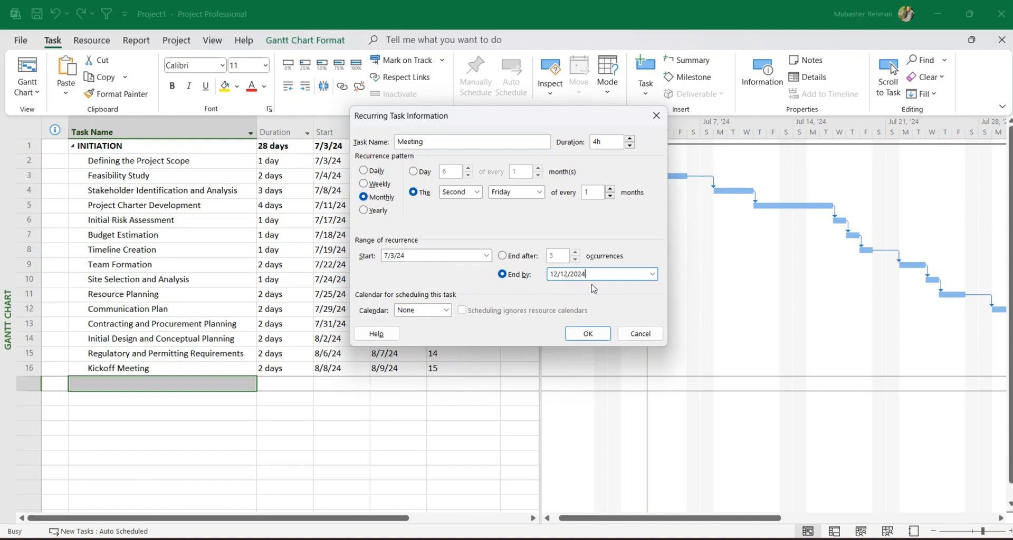
End the recurrence after 8 occurrences, keep the calendar at None, and create the recurring Meeting task.
{"action": "left_click", "coordinate": [504, 257]}
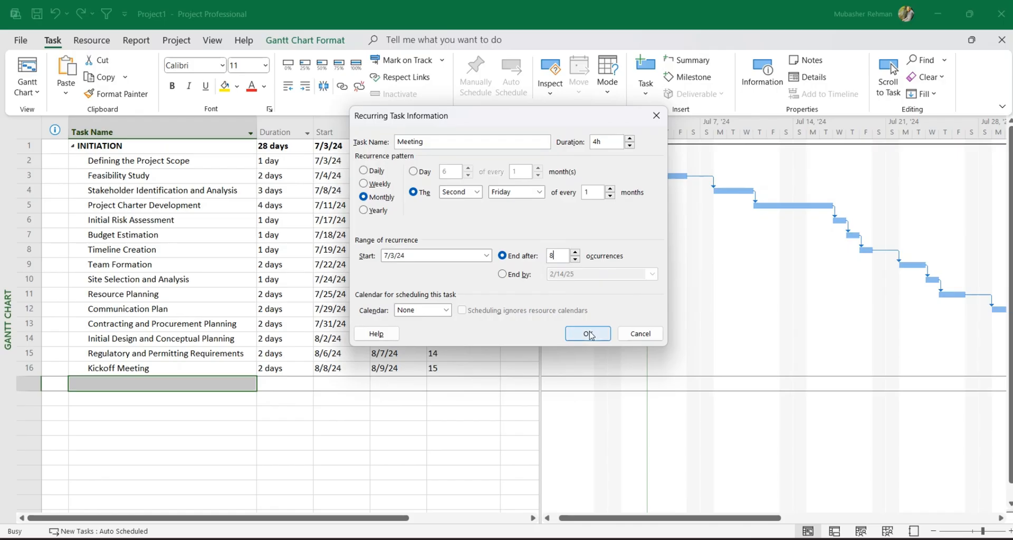
{"action": "left_click", "coordinate": [446, 311]}
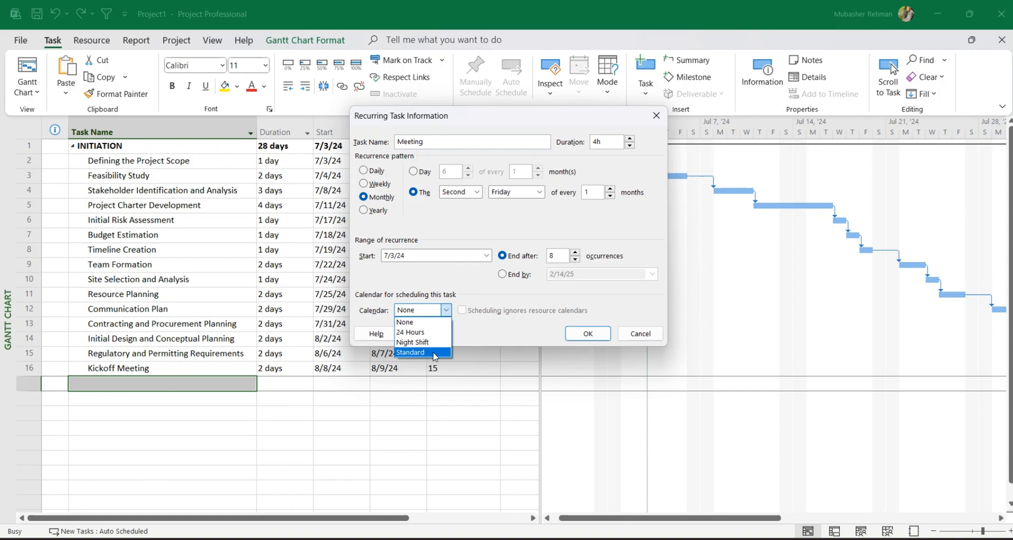
{"action": "left_click", "coordinate": [412, 324]}
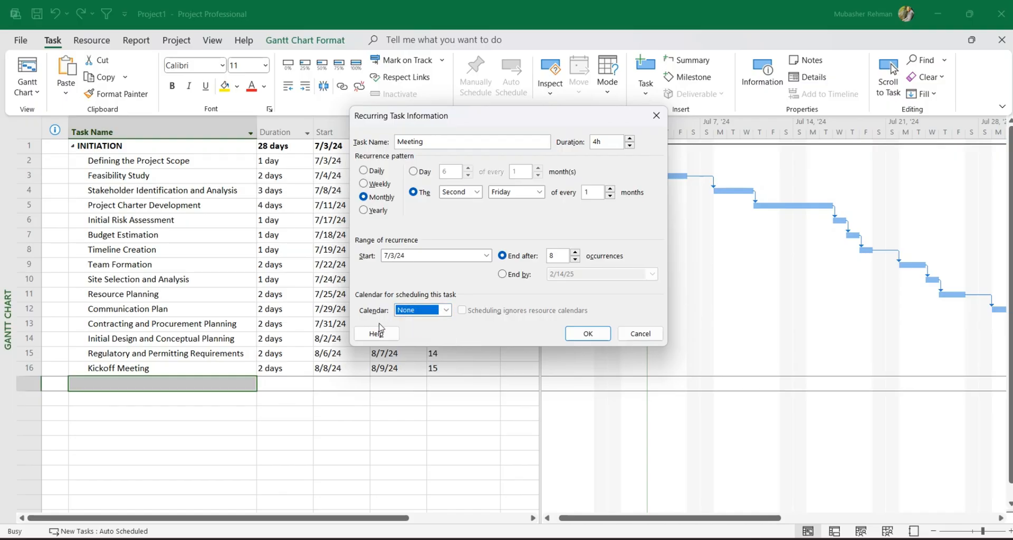
{"action": "left_click", "coordinate": [585, 334]}
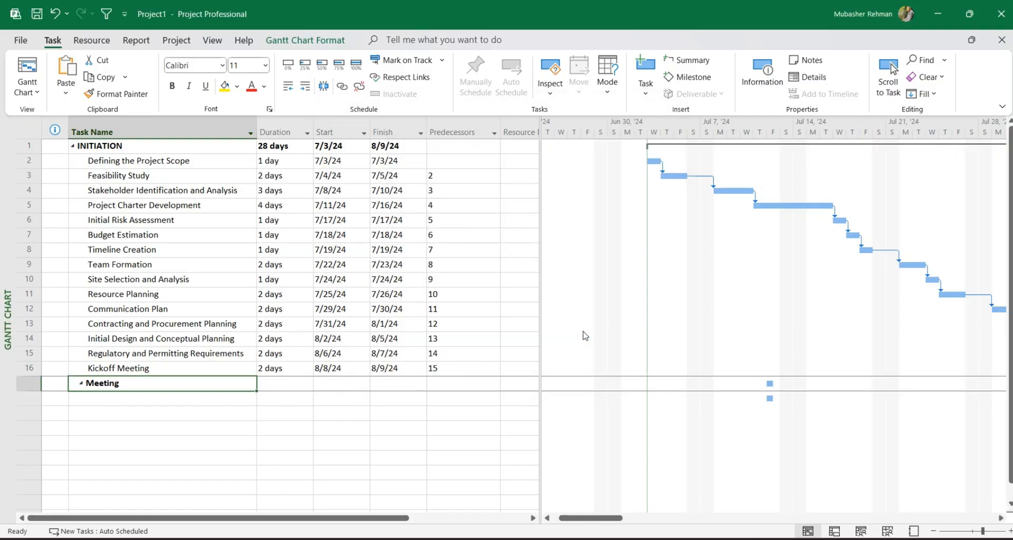
{"action": "scroll", "coordinate": [228, 258], "scroll_direction": "down", "scroll_amount": 1}
{"action": "scroll", "coordinate": [228, 258], "scroll_direction": "down", "scroll_amount": 2}
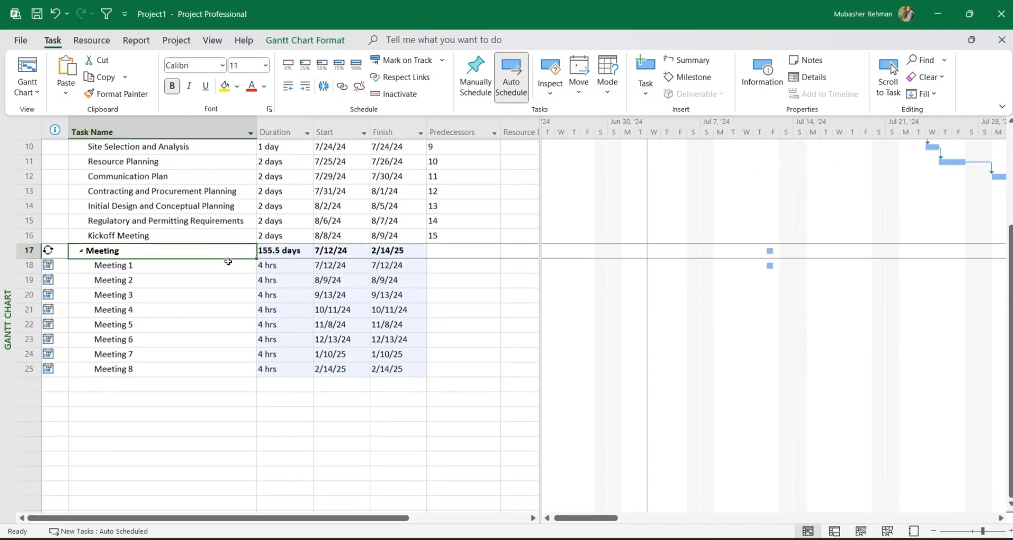
Review the recurrence settings of the recurring Meeting task and accept them as they are.
{"action": "left_click_drag", "start_coordinate": [246, 267], "coordinate": [249, 371]}
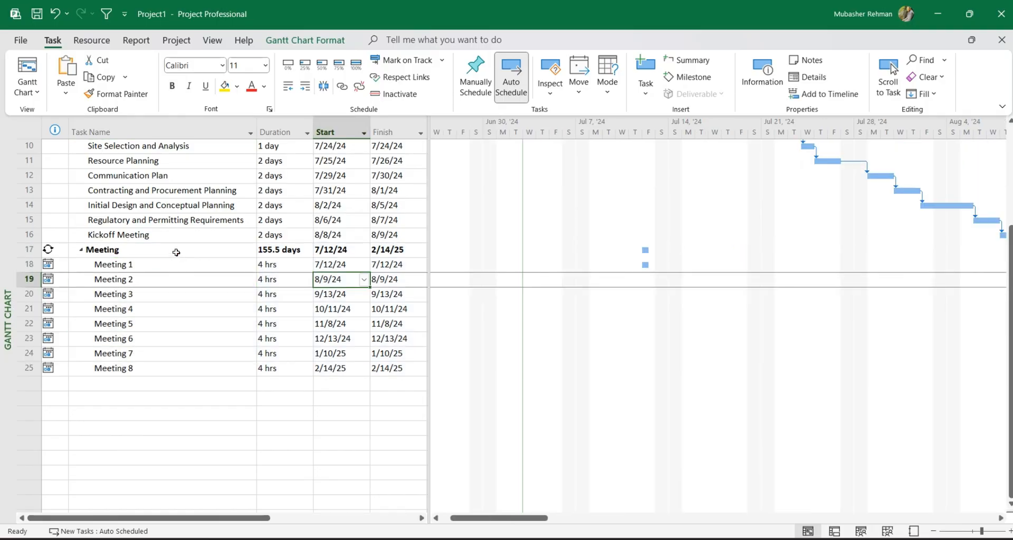
{"action": "left_click", "coordinate": [176, 252]}
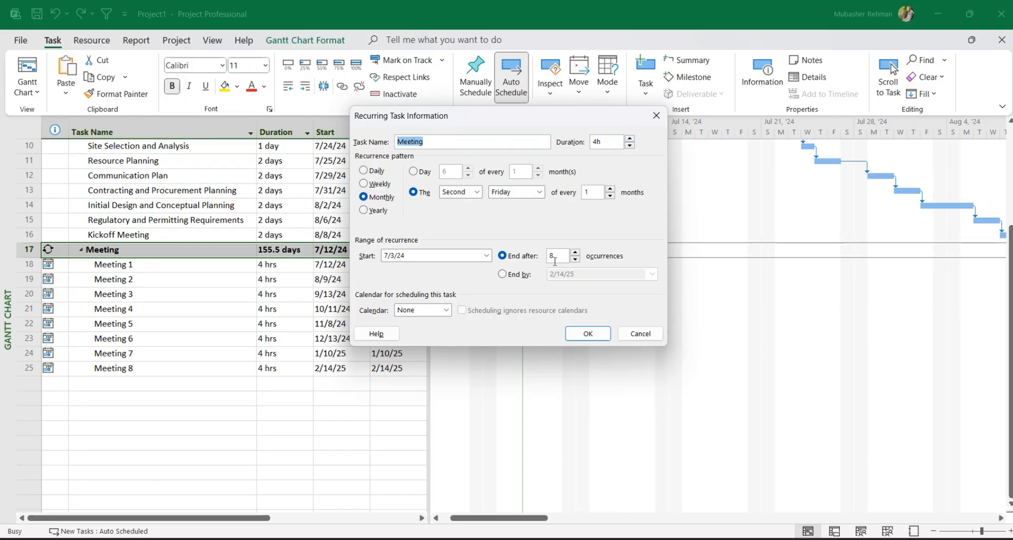
{"action": "left_click", "coordinate": [584, 335]}
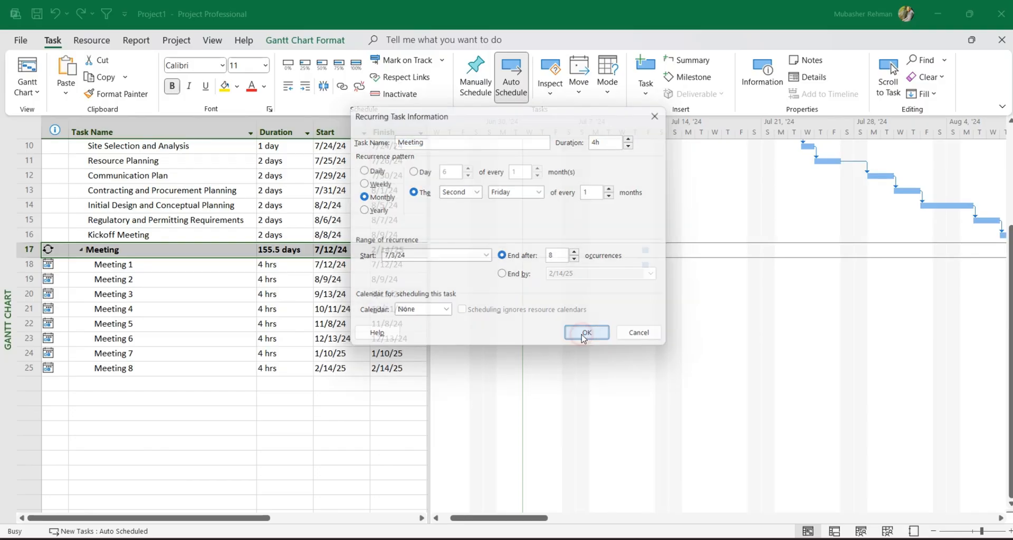
Check the start dates, durations and finish dates of the individual Meeting occurrences in the task table.
{"action": "left_click_drag", "start_coordinate": [430, 287], "coordinate": [445, 287]}
{"action": "left_click_drag", "start_coordinate": [340, 265], "coordinate": [346, 360]}
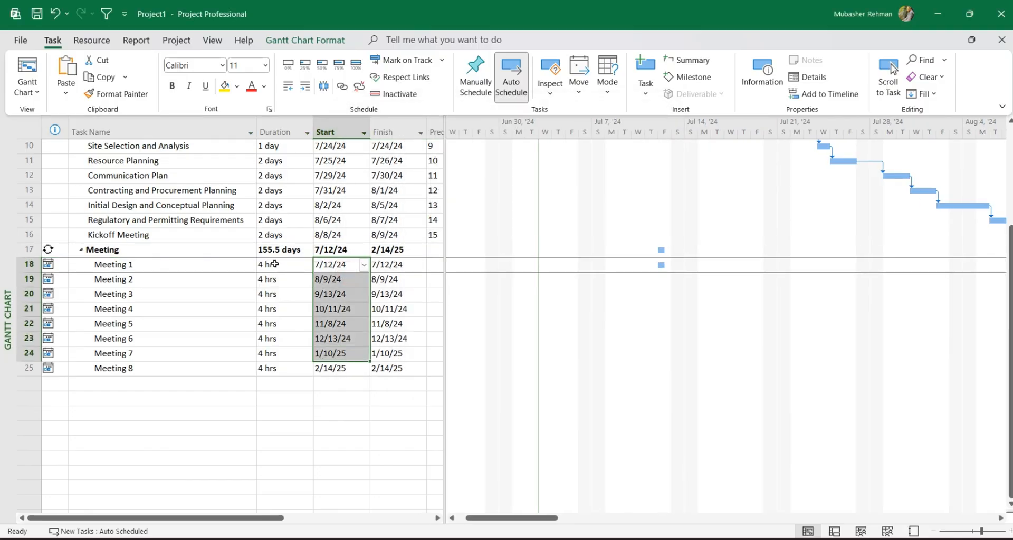
{"action": "left_click_drag", "start_coordinate": [271, 264], "coordinate": [280, 361]}
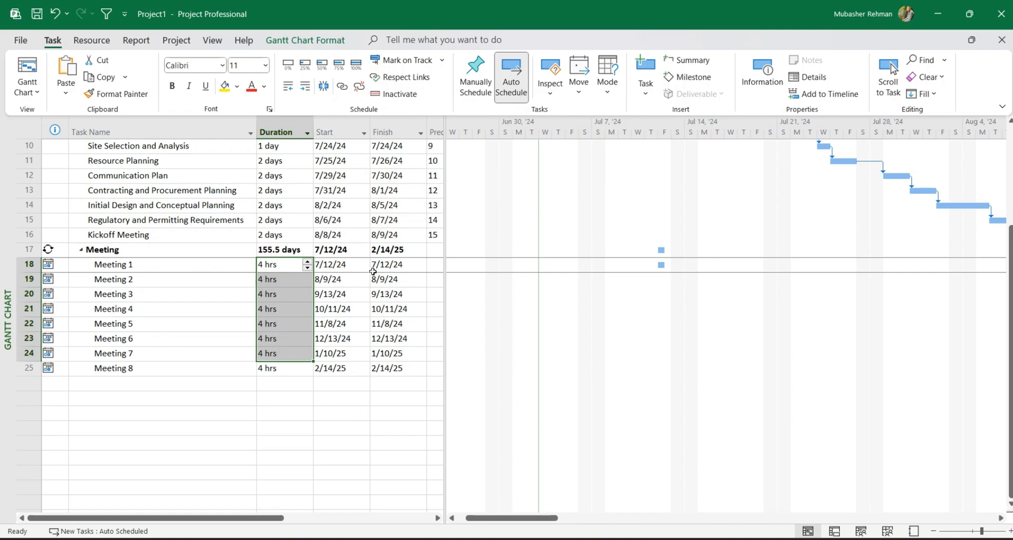
{"action": "left_click_drag", "start_coordinate": [396, 264], "coordinate": [398, 367]}
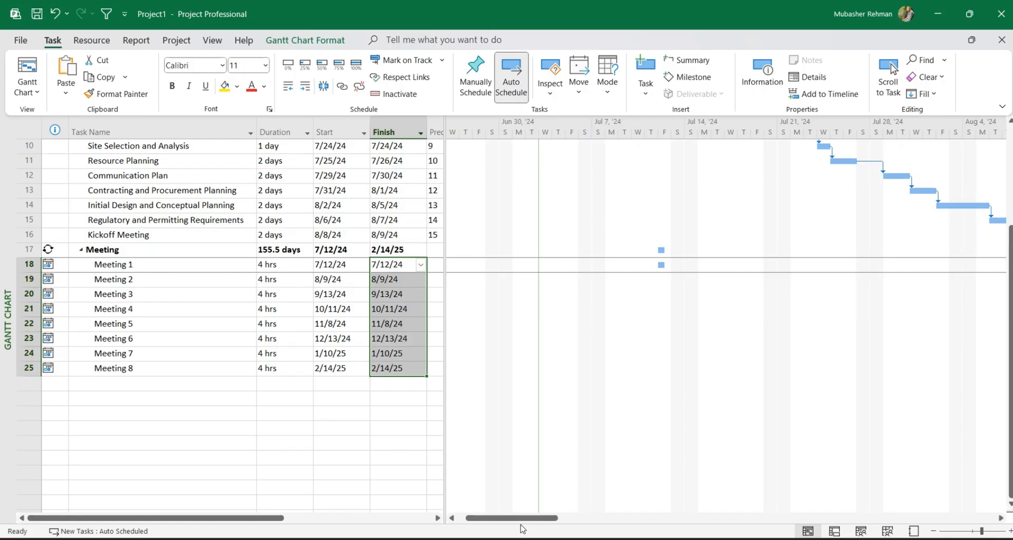
Locate the bars of the Meeting occurrences in the Gantt chart, bringing Meeting 3 and Meeting 7 into view with Scroll to Task.
{"action": "left_click_drag", "start_coordinate": [520, 518], "coordinate": [532, 518]}
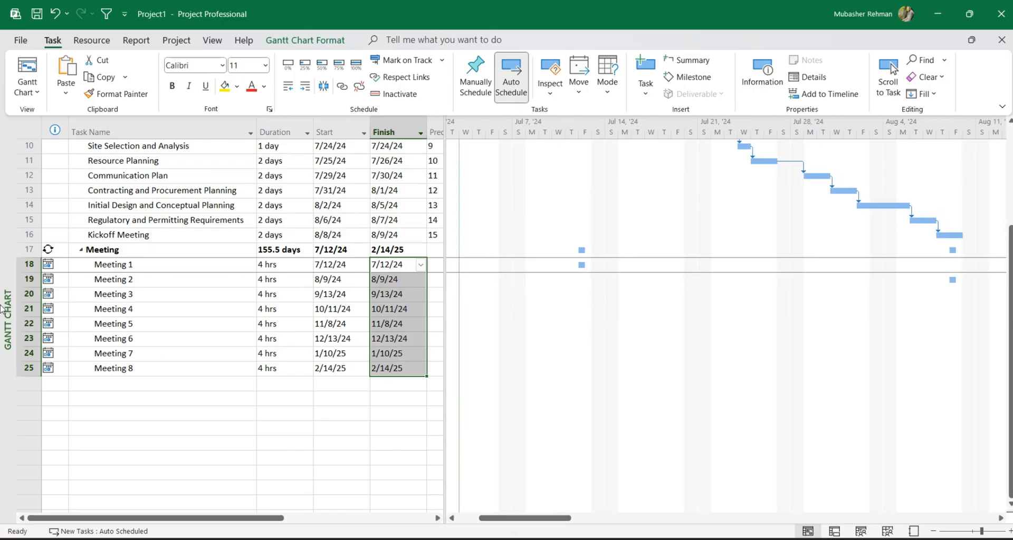
{"action": "left_click", "coordinate": [570, 258]}
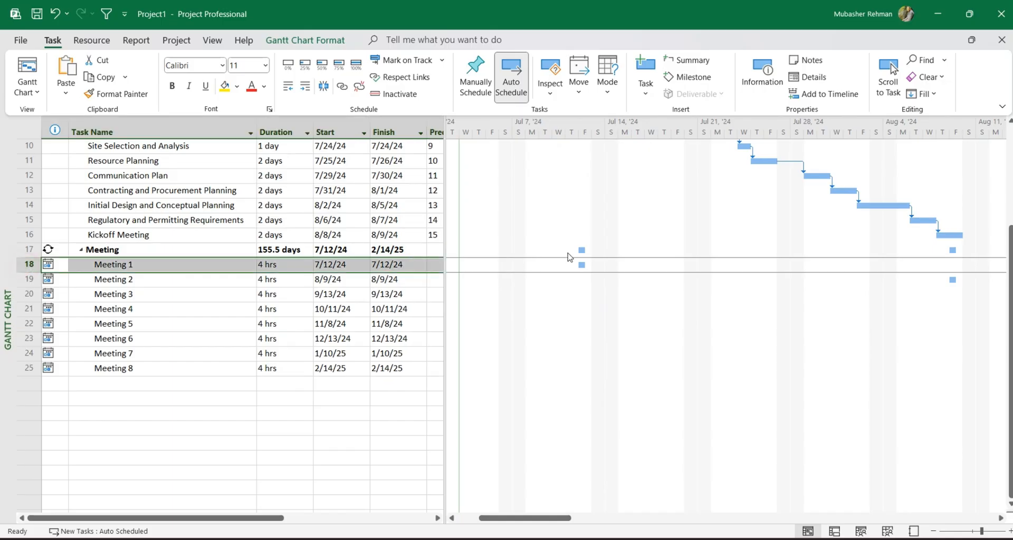
{"action": "left_click", "coordinate": [26, 282]}
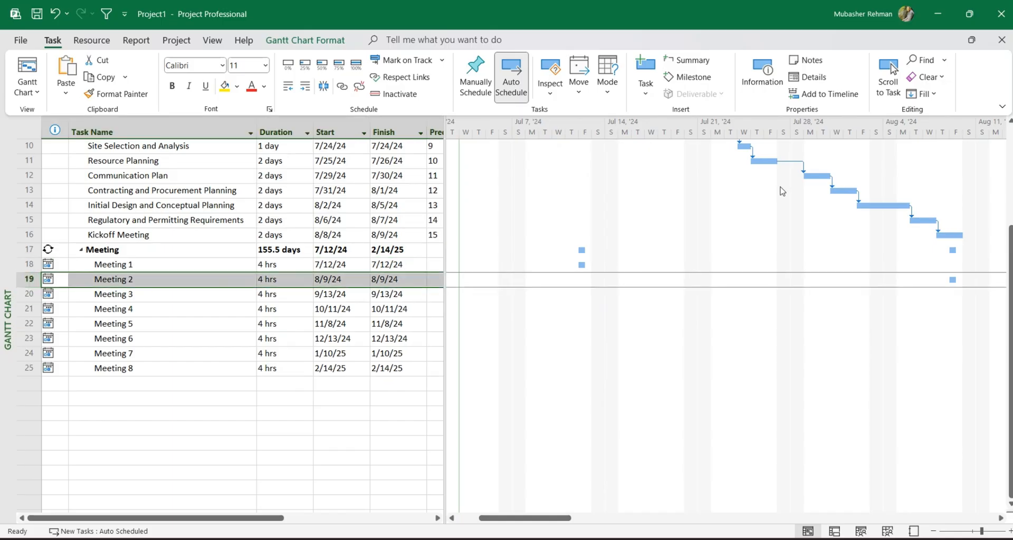
{"action": "left_click", "coordinate": [29, 297]}
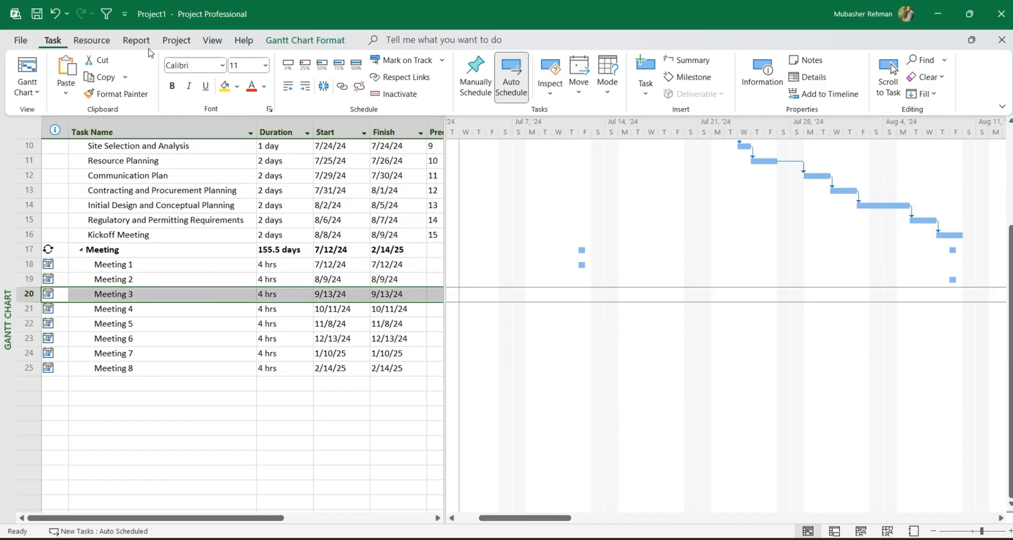
{"action": "left_click", "coordinate": [888, 92]}
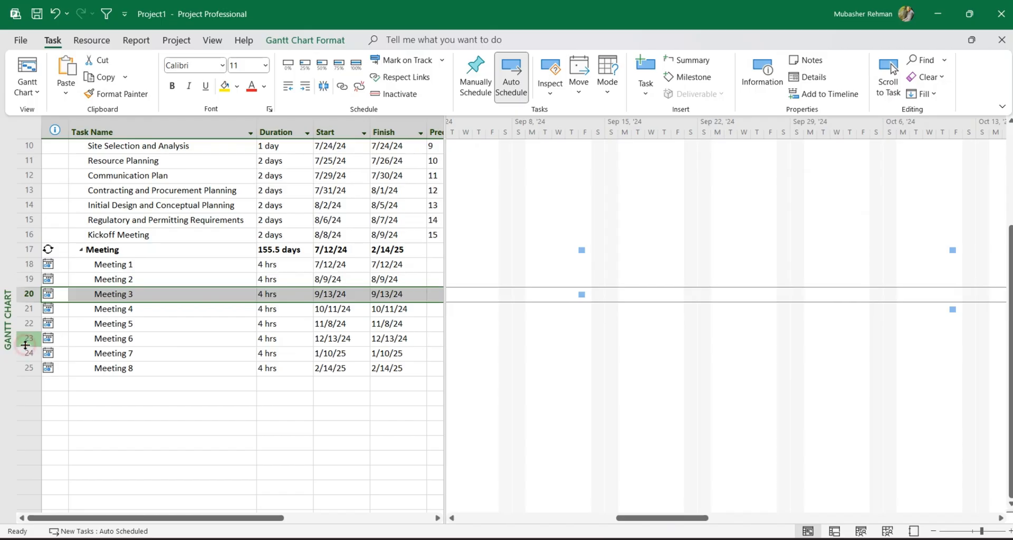
{"action": "left_click", "coordinate": [27, 353]}
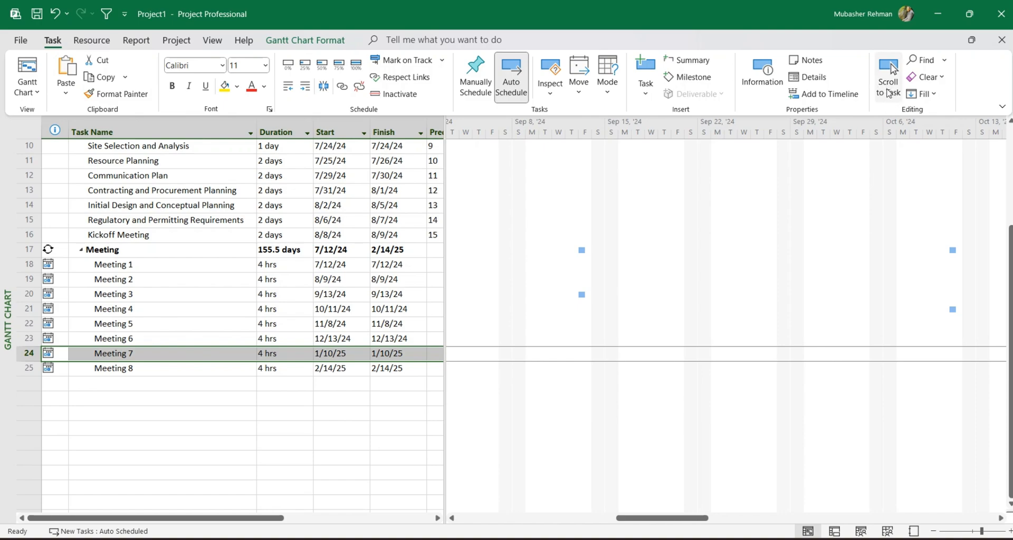
{"action": "left_click", "coordinate": [888, 89]}
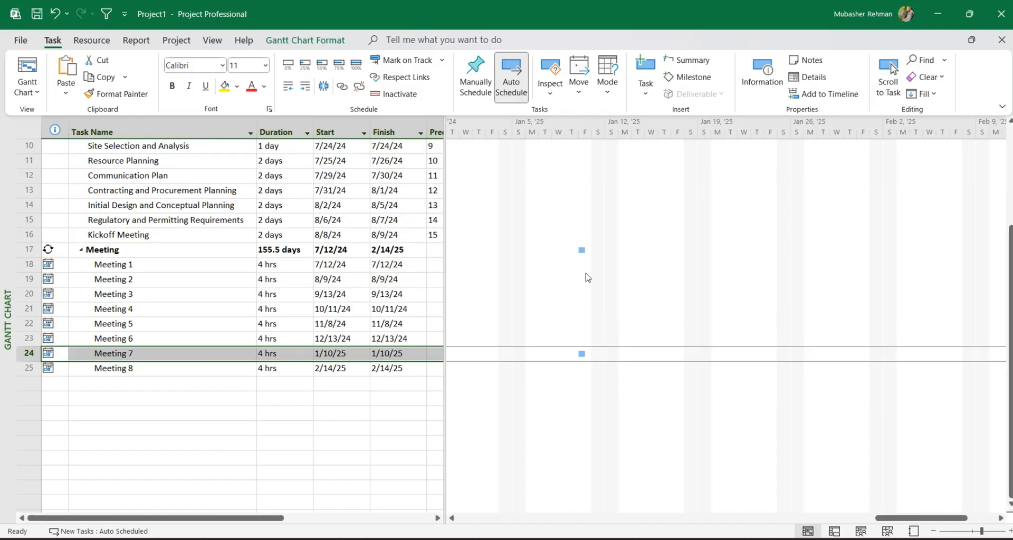
Zoom the Gantt chart timescale to the entire project.
{"action": "right_click", "coordinate": [626, 124]}
{"action": "left_click", "coordinate": [666, 154]}
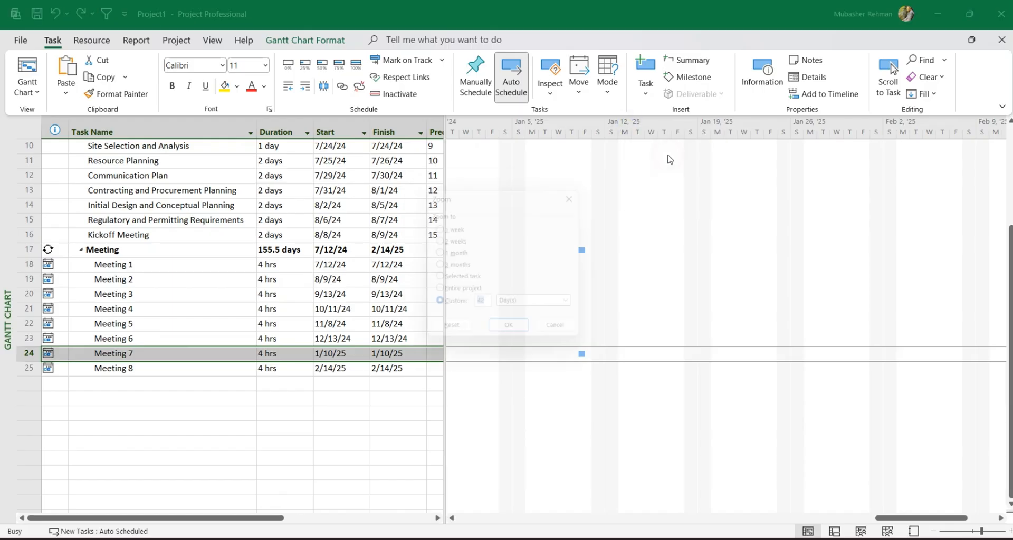
{"action": "left_click", "coordinate": [461, 295]}
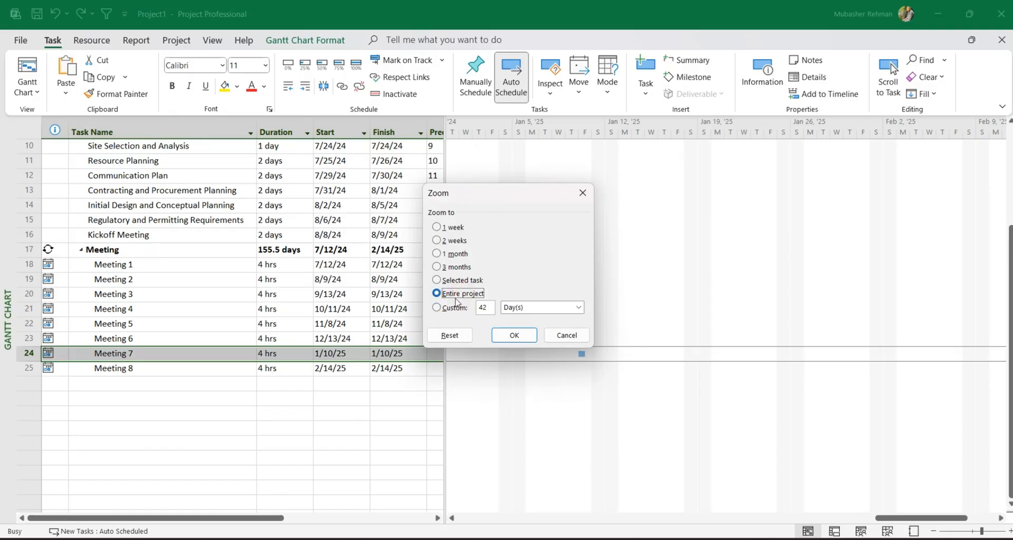
{"action": "left_click", "coordinate": [512, 335]}
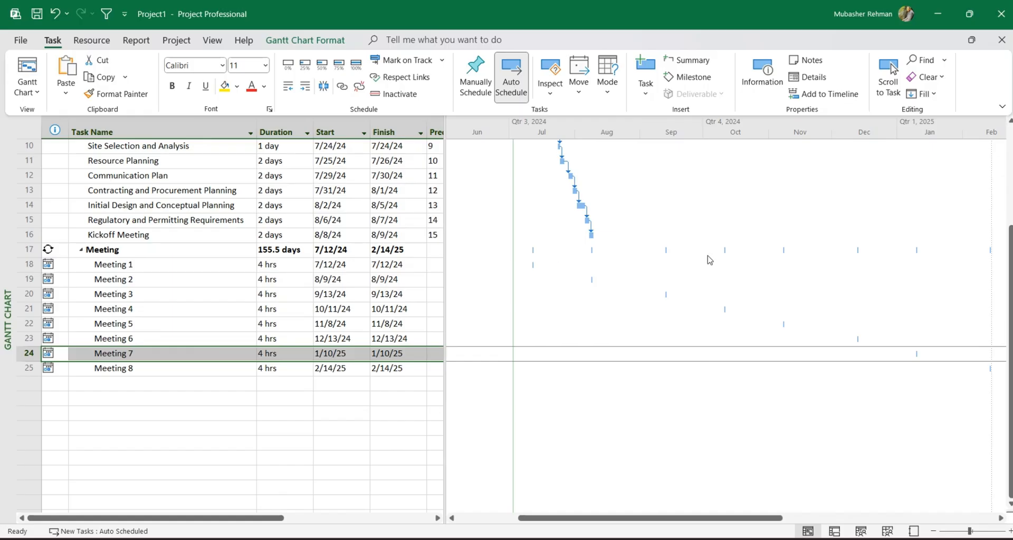
Collapse the occurrences under the recurring Meeting task and expand them again.
{"action": "left_click_drag", "start_coordinate": [680, 519], "coordinate": [658, 521]}
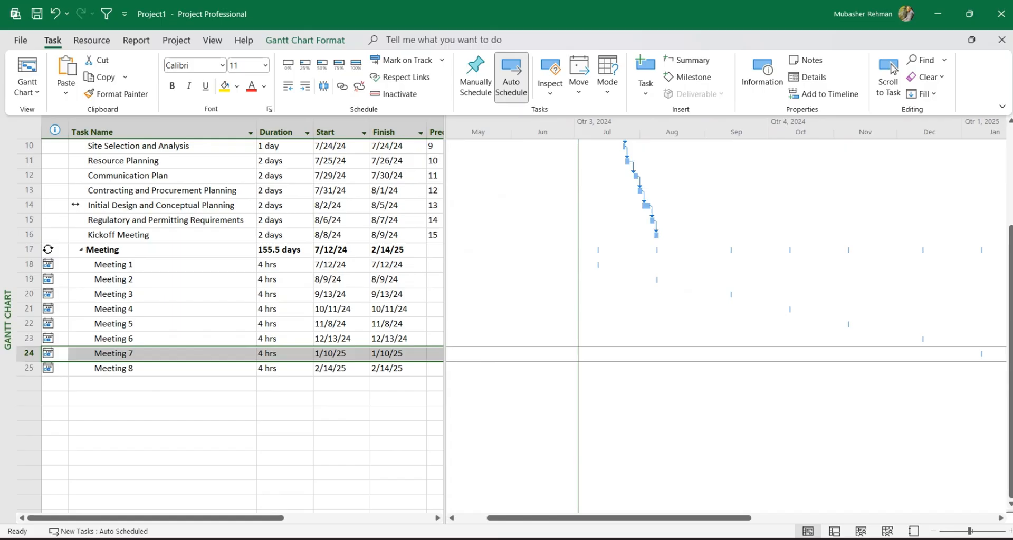
{"action": "left_click", "coordinate": [81, 249]}
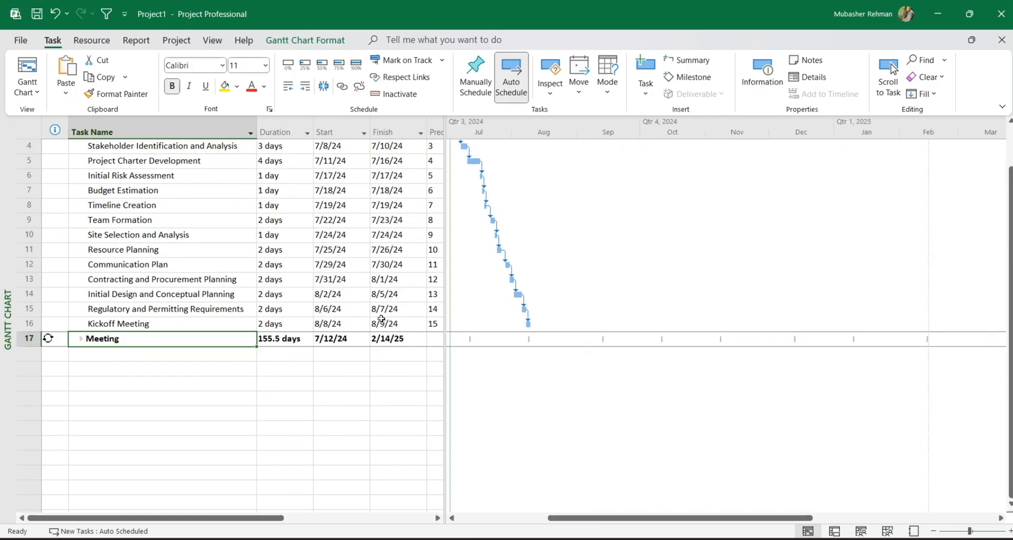
{"action": "left_click", "coordinate": [81, 340]}
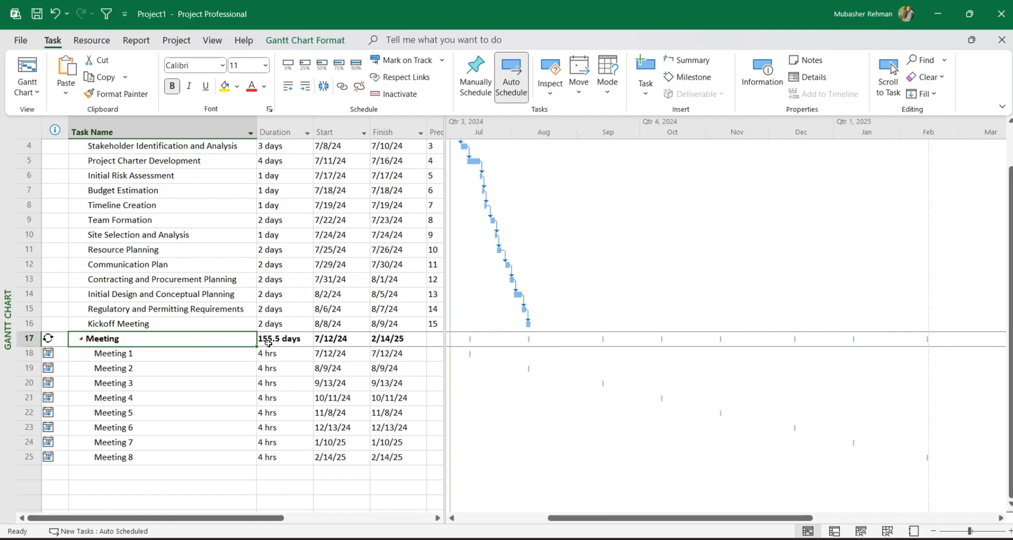
Rename the recurring Meeting task as Monthly Meeting and set its duration to 6 hours.
{"action": "double_click", "coordinate": [168, 342]}
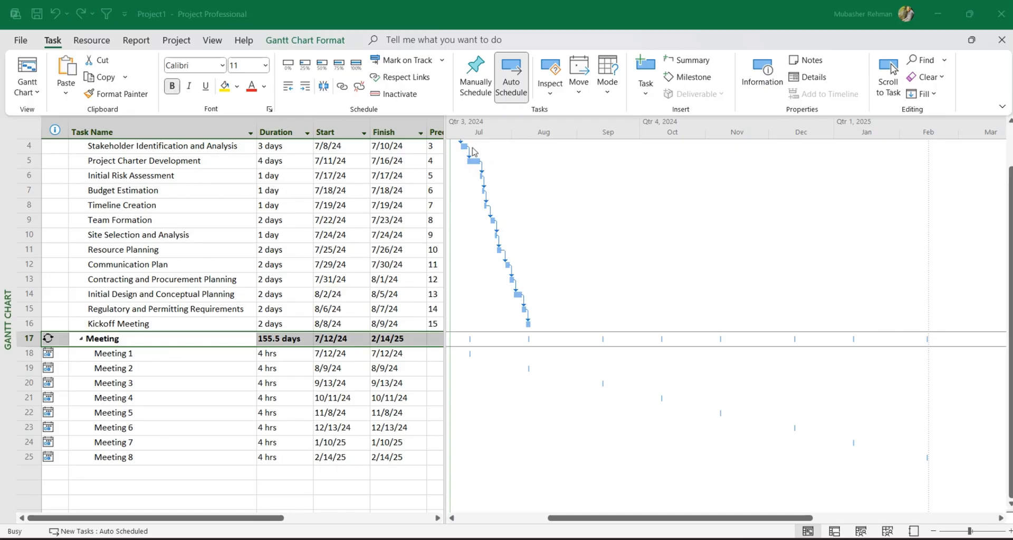
{"action": "type", "text": "Mo"}
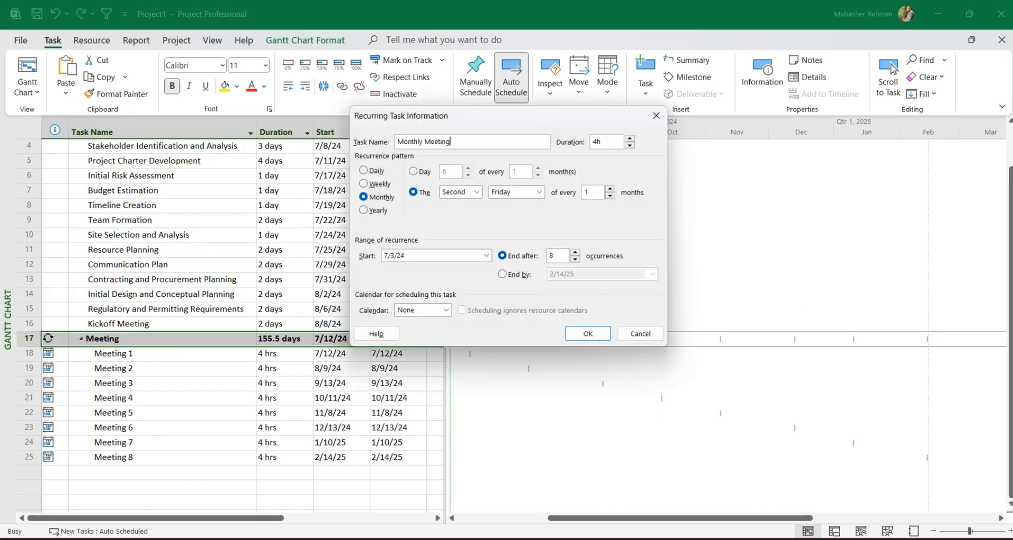
{"action": "type", "text": "nthly Meeting"}
{"action": "key", "text": "Return"}
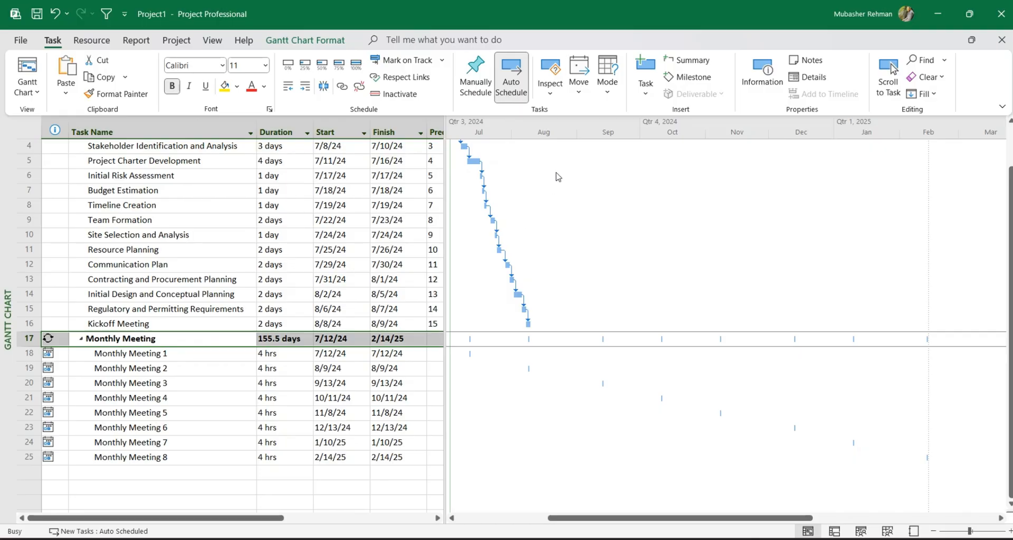
{"action": "left_click_drag", "start_coordinate": [598, 141], "coordinate": [583, 147]}
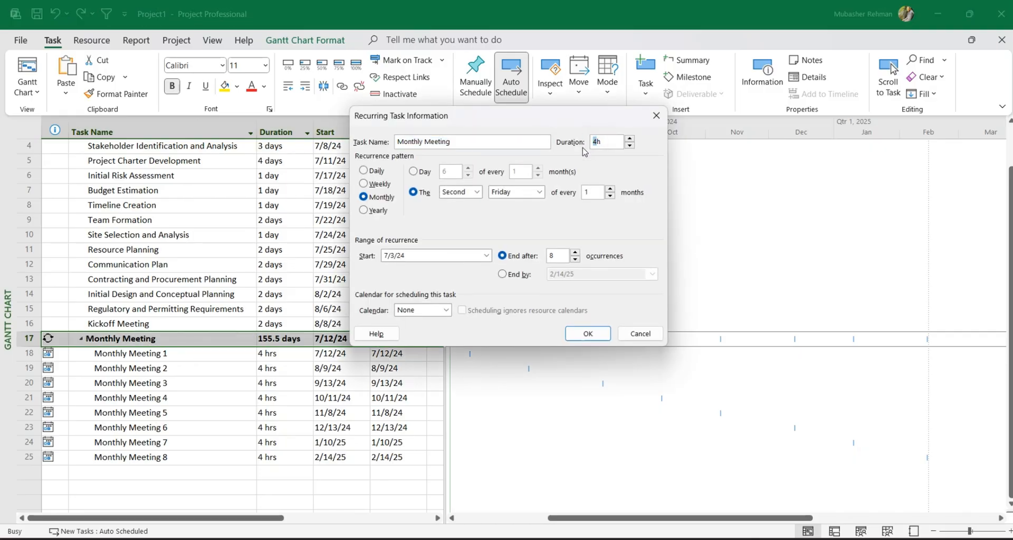
{"action": "key", "text": "Return"}
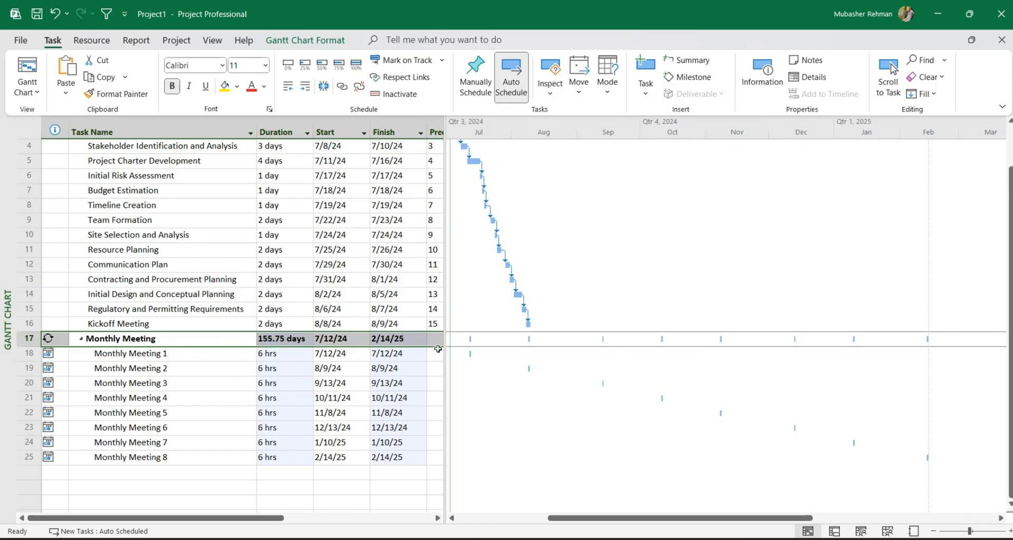
Widen the task table to show the Predecessors column and check it for the Monthly Meeting occurrences and the INITIATION tasks.
{"action": "left_click_drag", "start_coordinate": [444, 349], "coordinate": [595, 348]}
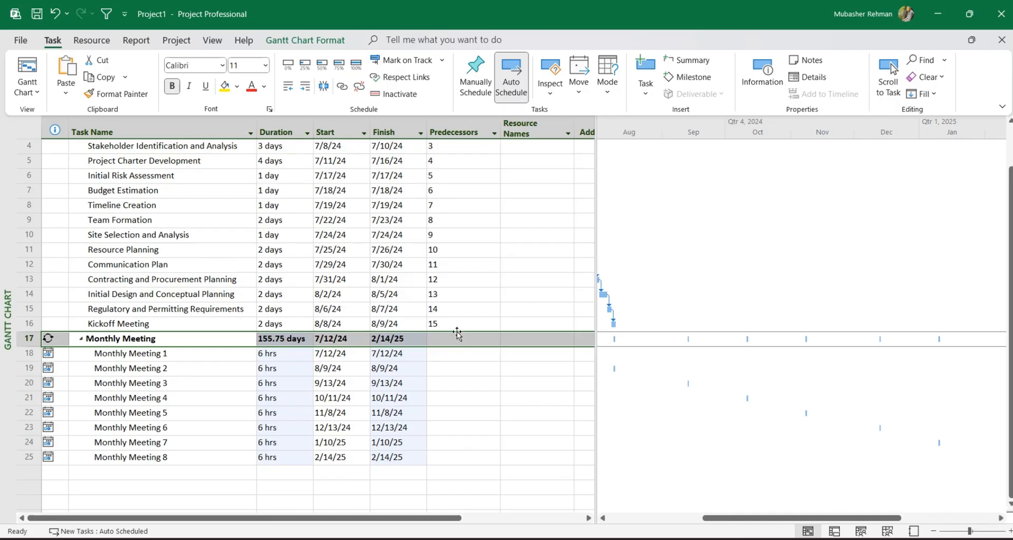
{"action": "left_click", "coordinate": [459, 354]}
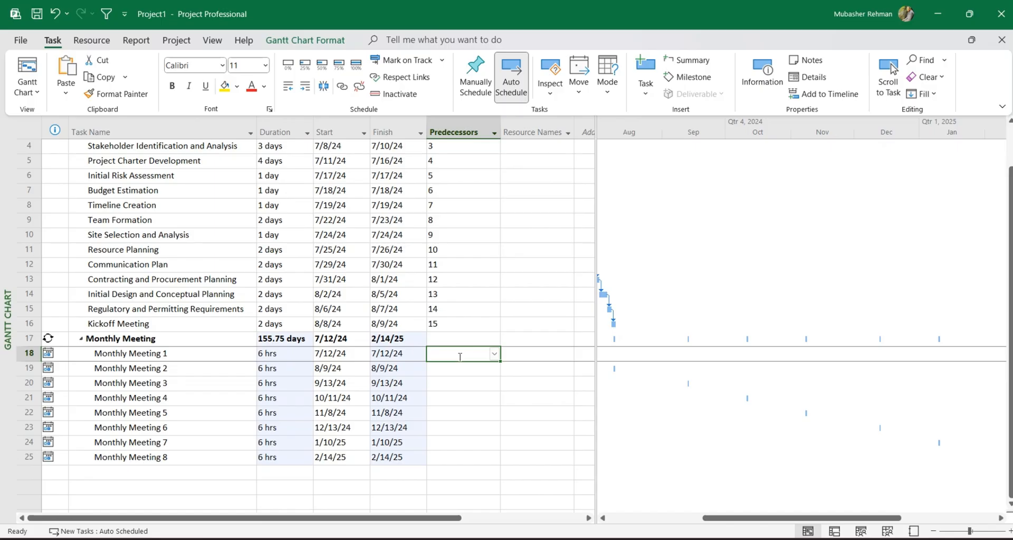
{"action": "scroll", "coordinate": [283, 305], "scroll_direction": "up", "scroll_amount": 1}
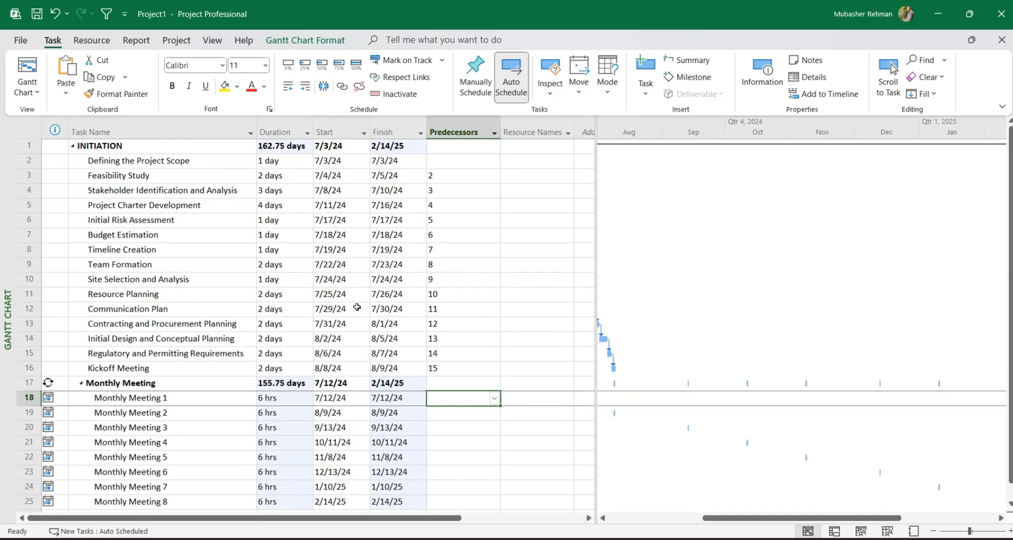